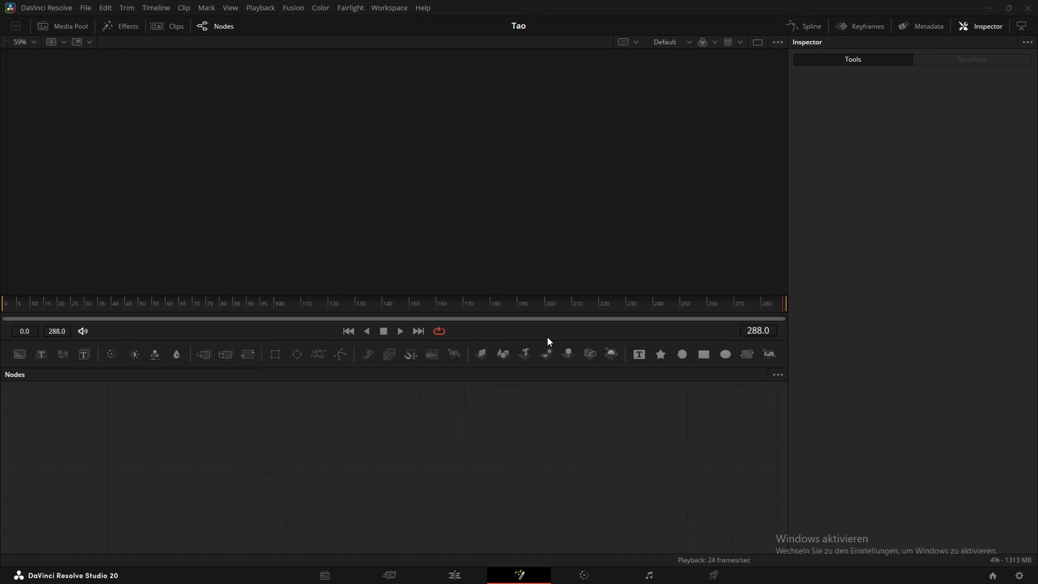
Step: Add a Shape3D node to the composition and change its shape to Sphere
click(505, 351)
drag(441, 248, 592, 168)
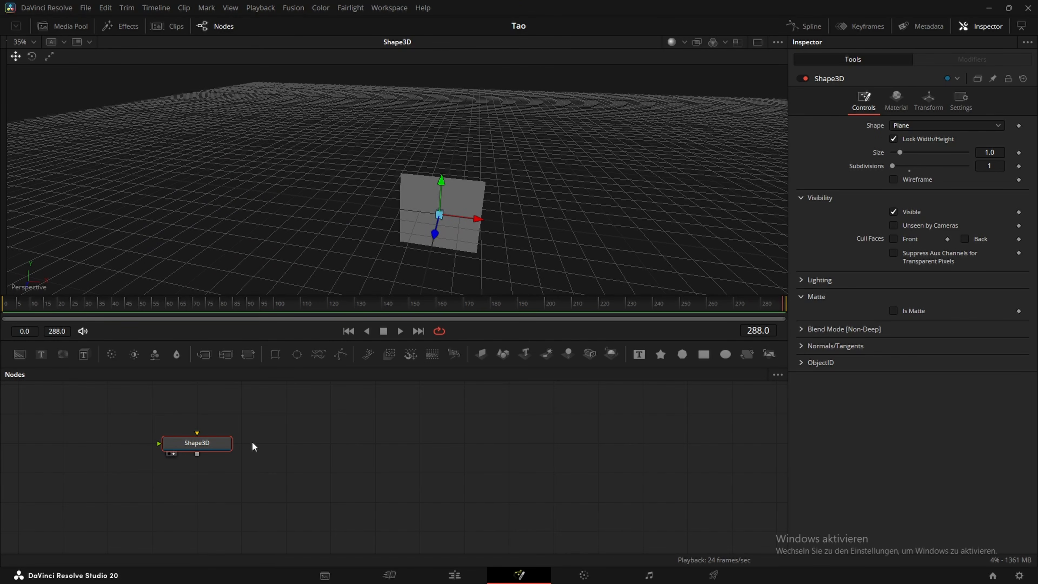
click(392, 423)
click(187, 443)
click(924, 125)
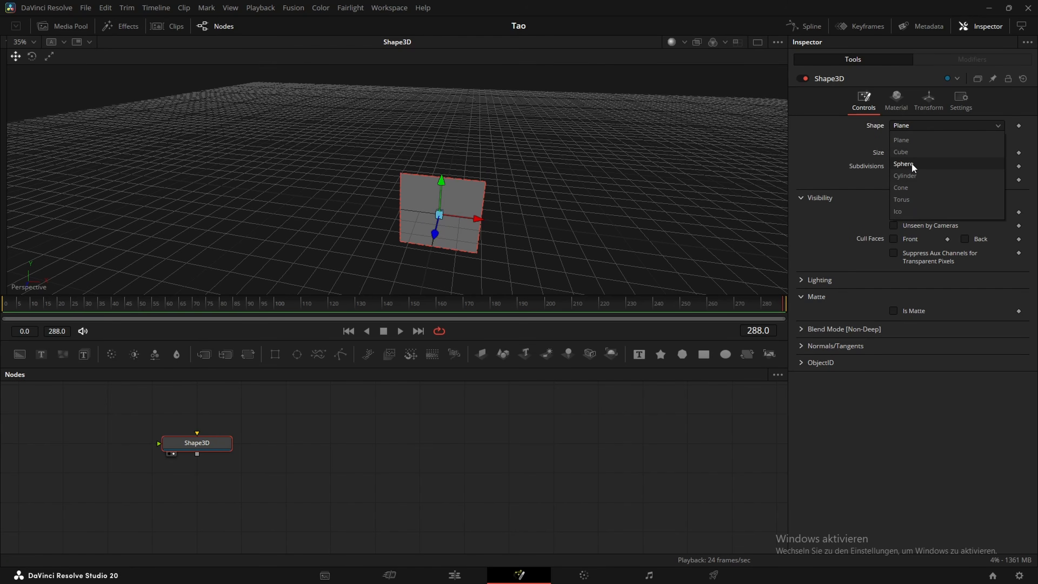
click(911, 163)
Step: Set the sphere's base subdivisions to 4 and its height subdivisions to 3
click(989, 152)
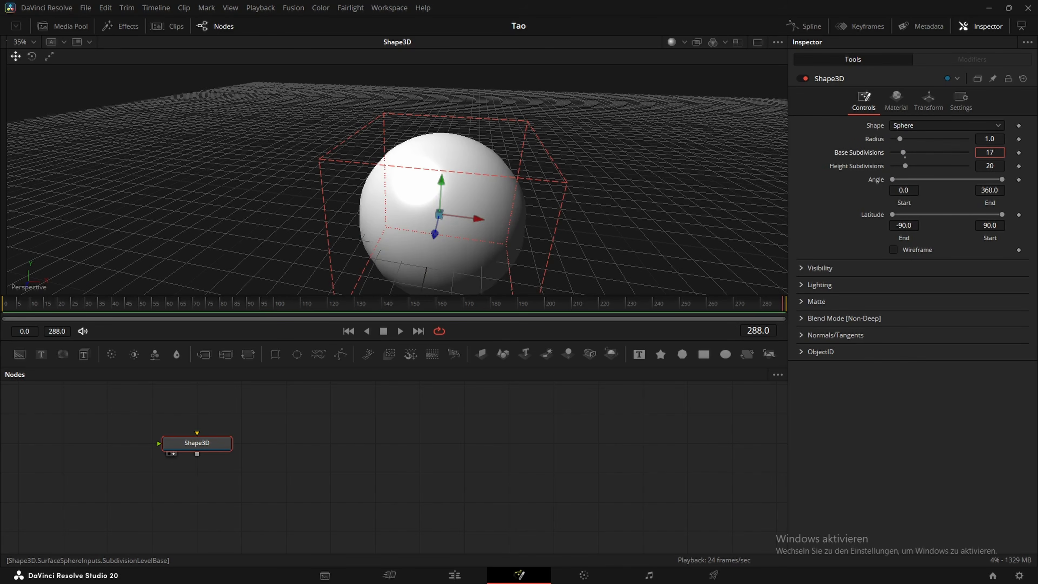
text(4)
key(Return)
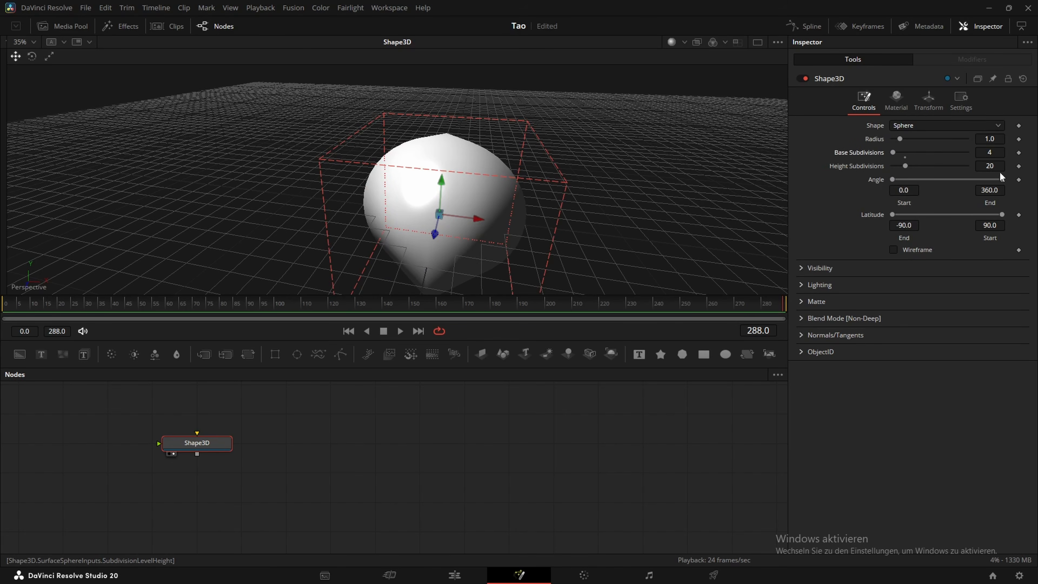
drag(905, 166, 892, 166)
drag(551, 259, 504, 221)
scroll(522, 181, up, 3)
Step: Add a Replace Normals 3D node after the Shape3D node
key(shift+space)
text(Camera)
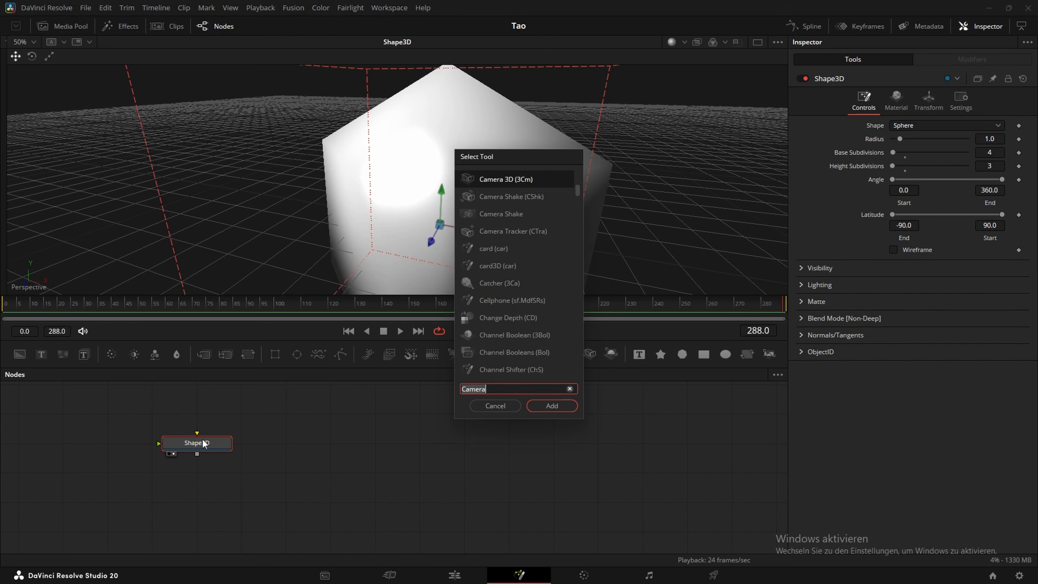
key(BackSpace)
key(BackSpace)
key(BackSpace)
key(BackSpace)
key(BackSpace)
key(BackSpace)
text(replacen)
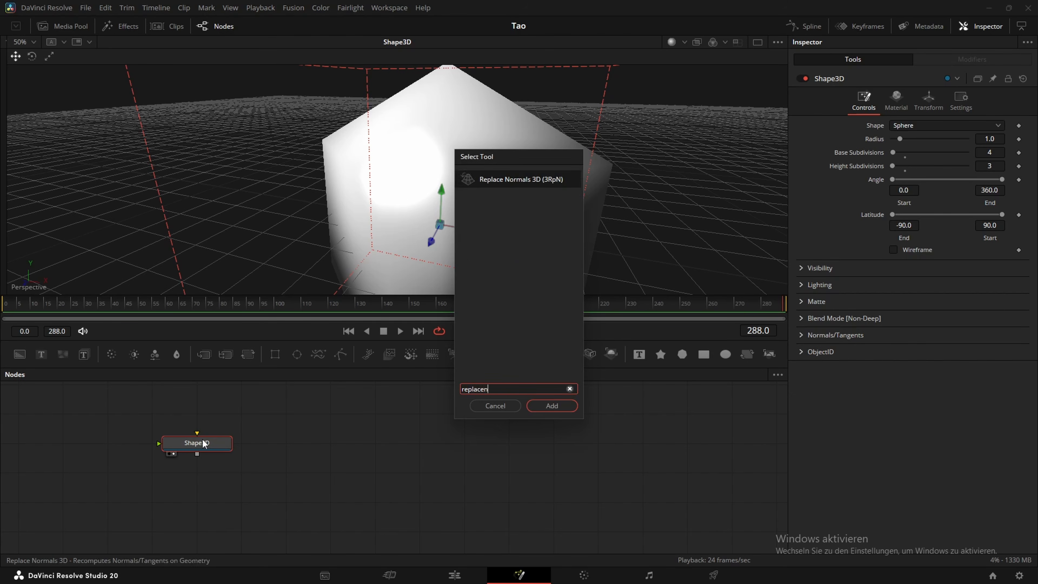
key(Return)
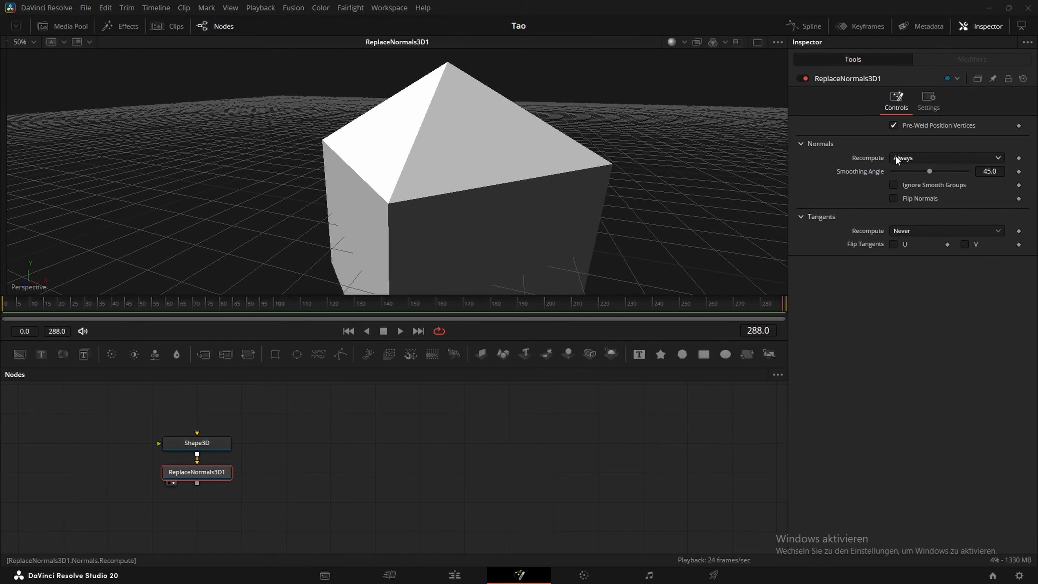
Step: Set the smoothing angle of the Replace Normals 3D node to 0.0 for flat-shaded faces
drag(926, 172, 885, 174)
mouse_move(517, 205)
mouse_down()
mouse_move(630, 188)
mouse_move(526, 201)
mouse_up()
drag(482, 162, 484, 83)
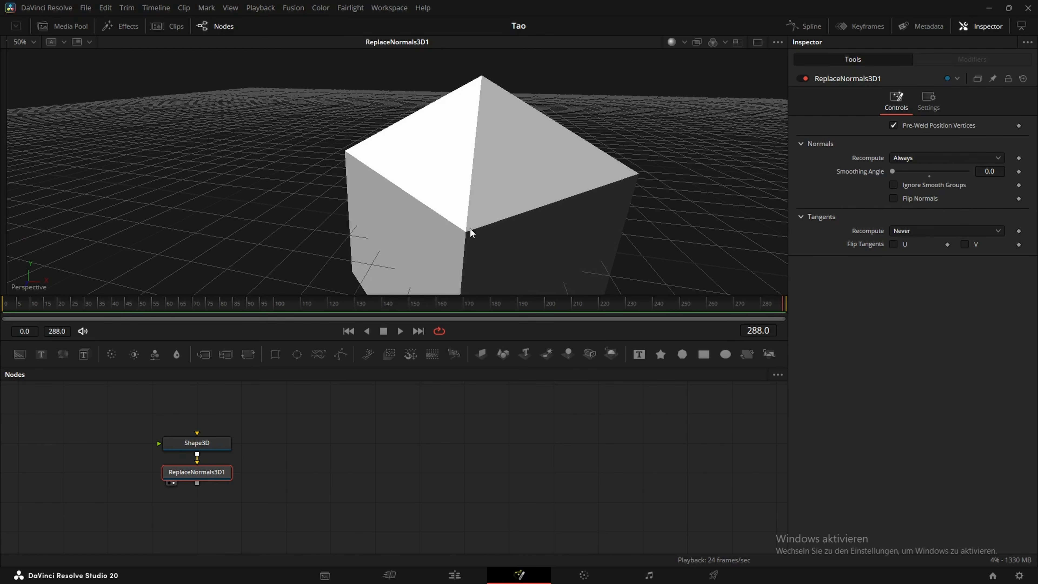
drag(557, 164, 400, 143)
Step: Rotate the Shape3D object to 45 degrees about the Y axis
click(454, 184)
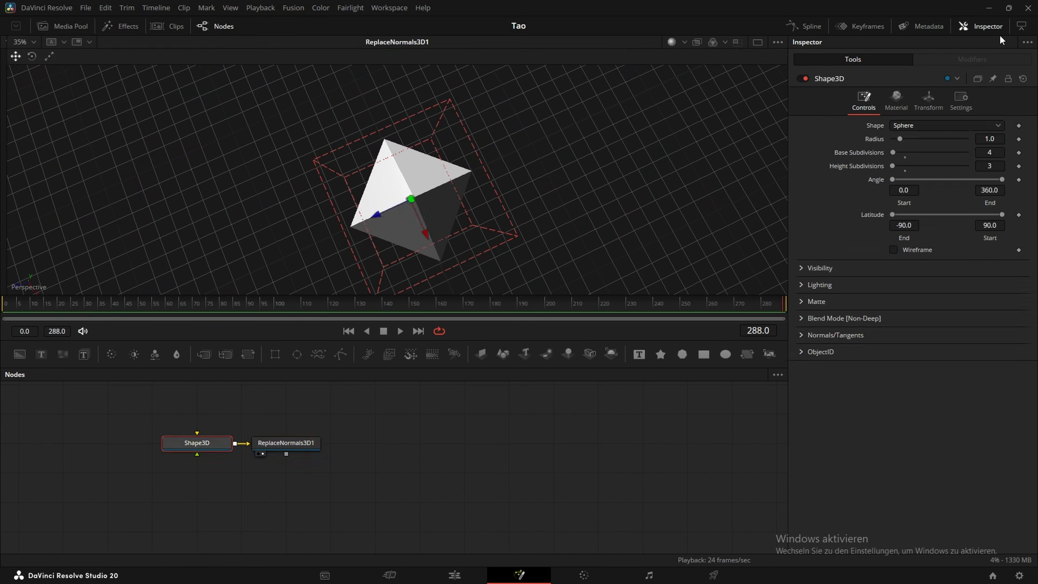
click(930, 111)
drag(942, 224, 973, 224)
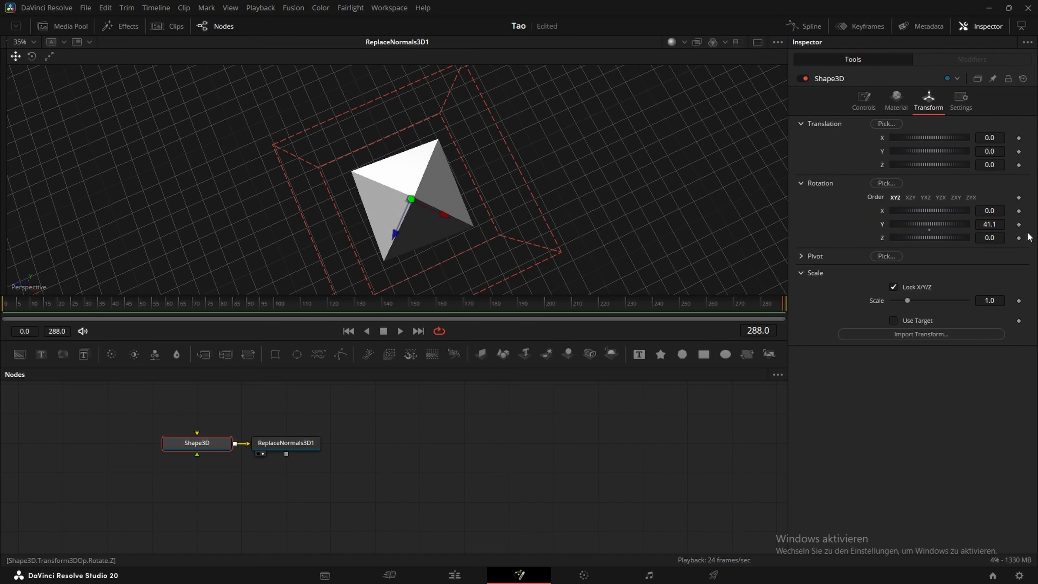
text(45)
key(Return)
drag(716, 172, 634, 164)
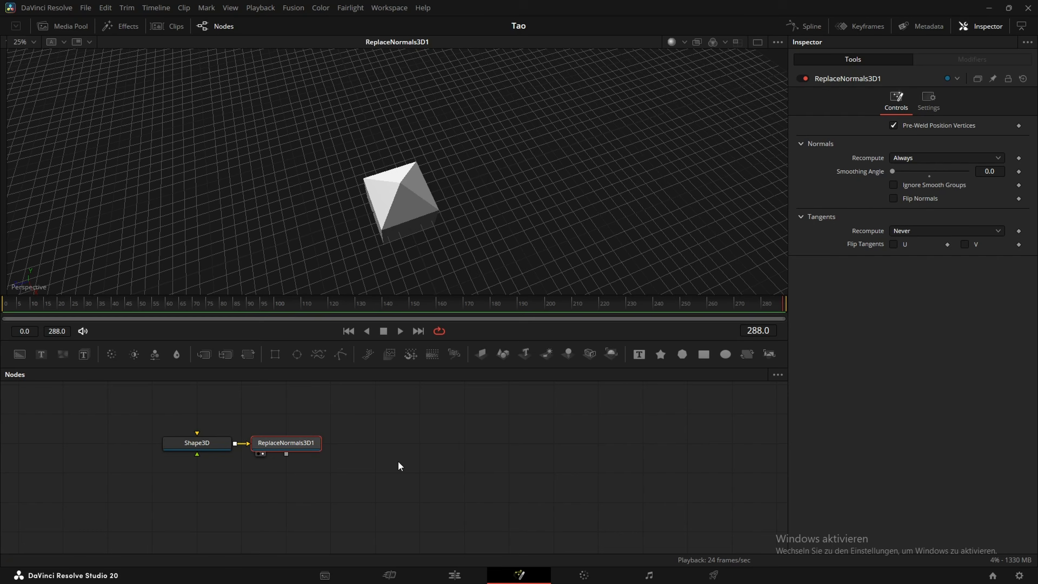
Step: Add a Transform 3D node after the Replace Normals 3D node and rename it Path
key(shift+space)
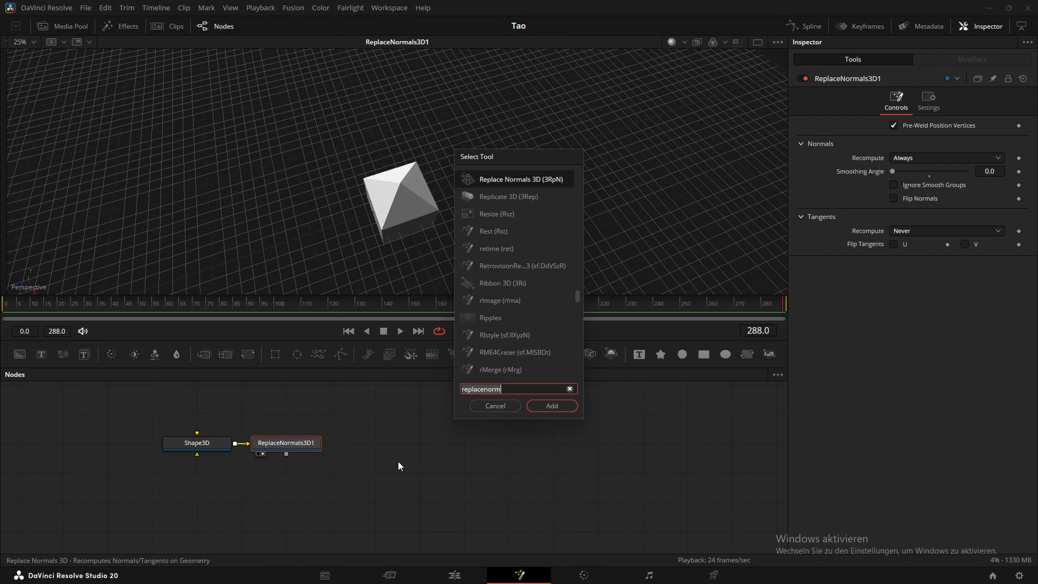
text(tr)
key(Return)
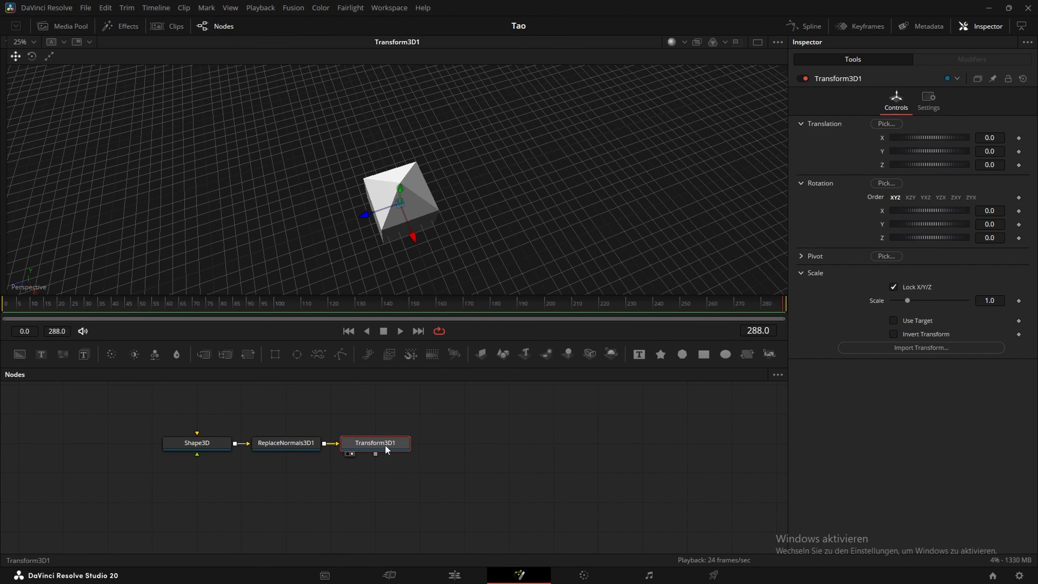
key(F2)
text(PAth)
key(Return)
Step: Keyframe the Path node's X, Y and Z translation at frames 0 and 200
drag(483, 155, 482, 213)
key(Home)
click(1019, 138)
click(1019, 165)
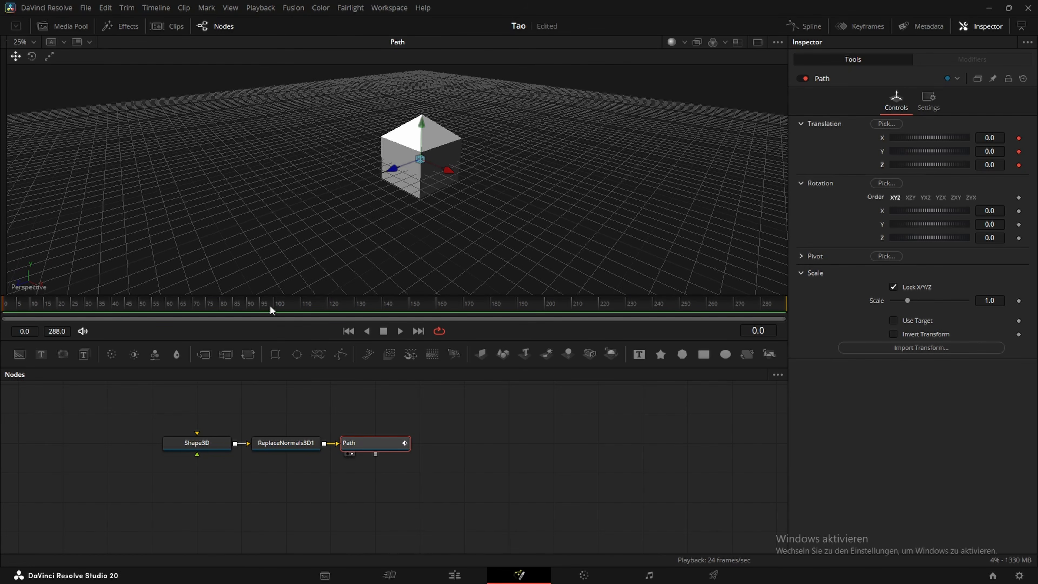
click(1019, 138)
click(1019, 152)
click(1019, 164)
Step: Reposition the shape in 3D space at frames 102 and 161 to add translation keyframes to the Path node
key(Home)
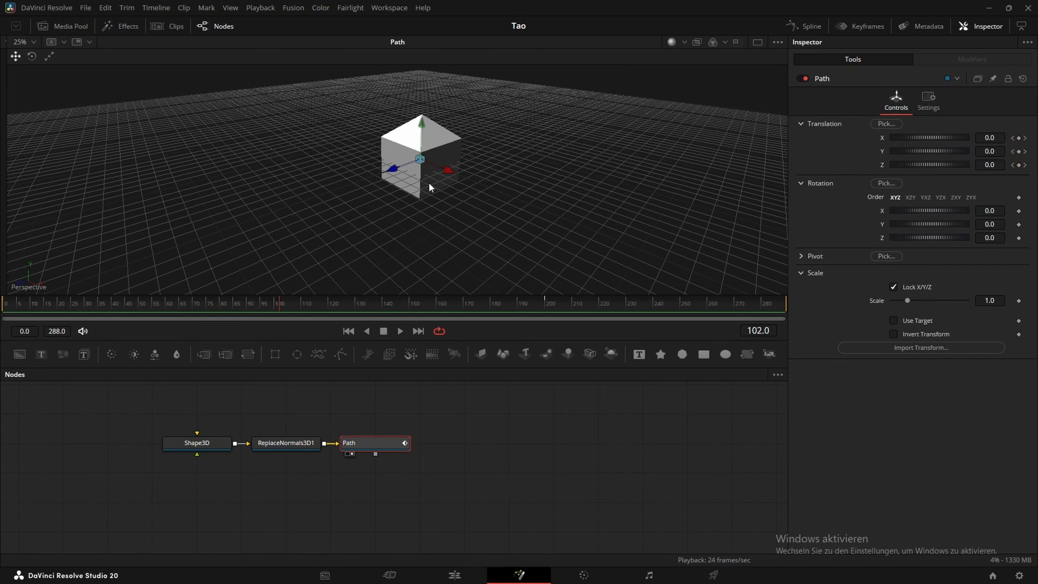
scroll(427, 183, down, 2)
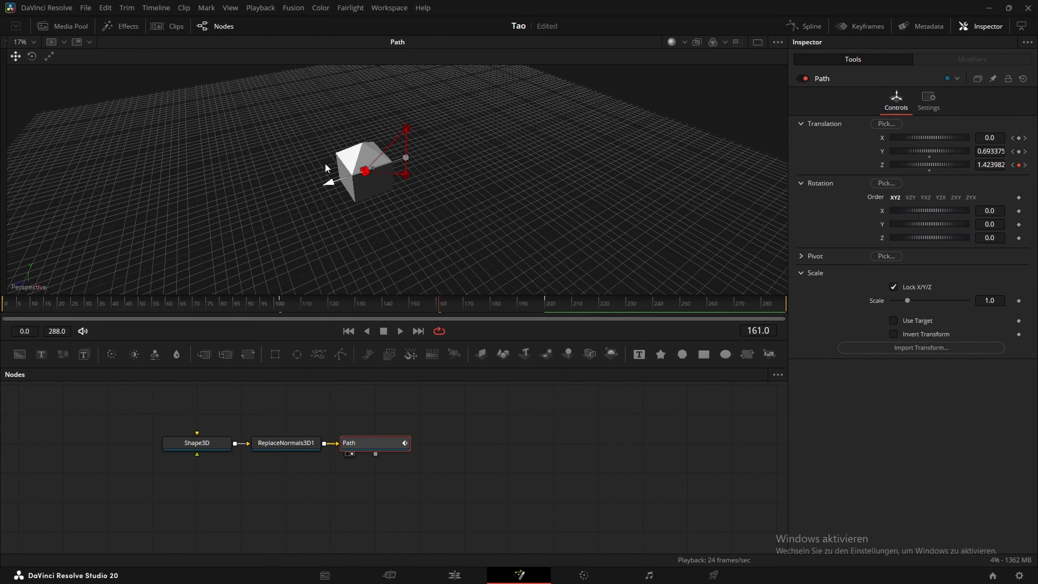
drag(454, 204, 450, 172)
drag(518, 171, 601, 127)
click(499, 131)
scroll(602, 172, up, 2)
Step: Move the shape to new positions at frames 17, 75 and other in-between frames, shaping a looping motion path
drag(602, 172, 548, 180)
drag(515, 83, 499, 125)
drag(584, 164, 452, 124)
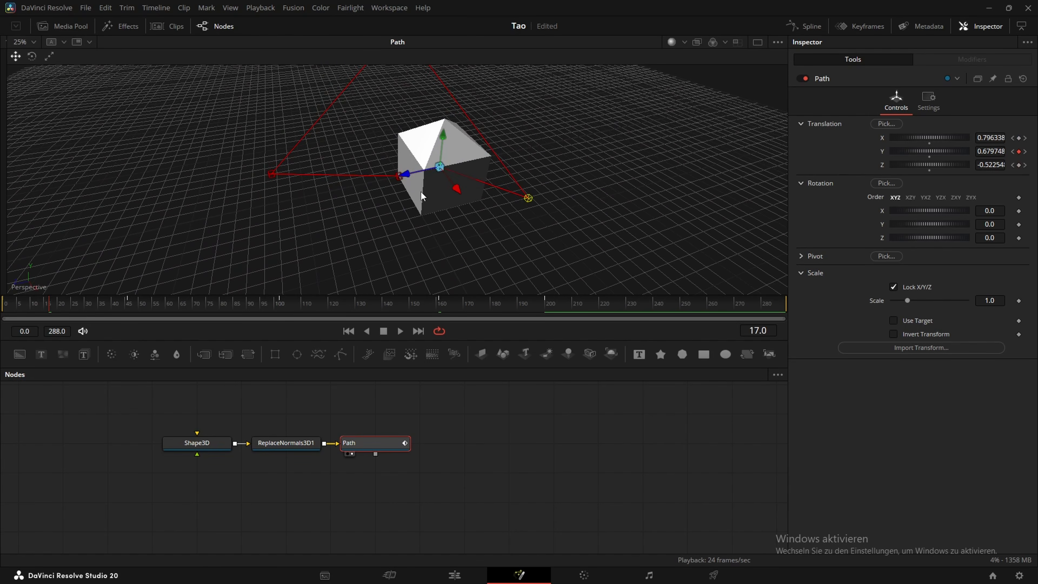
drag(455, 195, 551, 172)
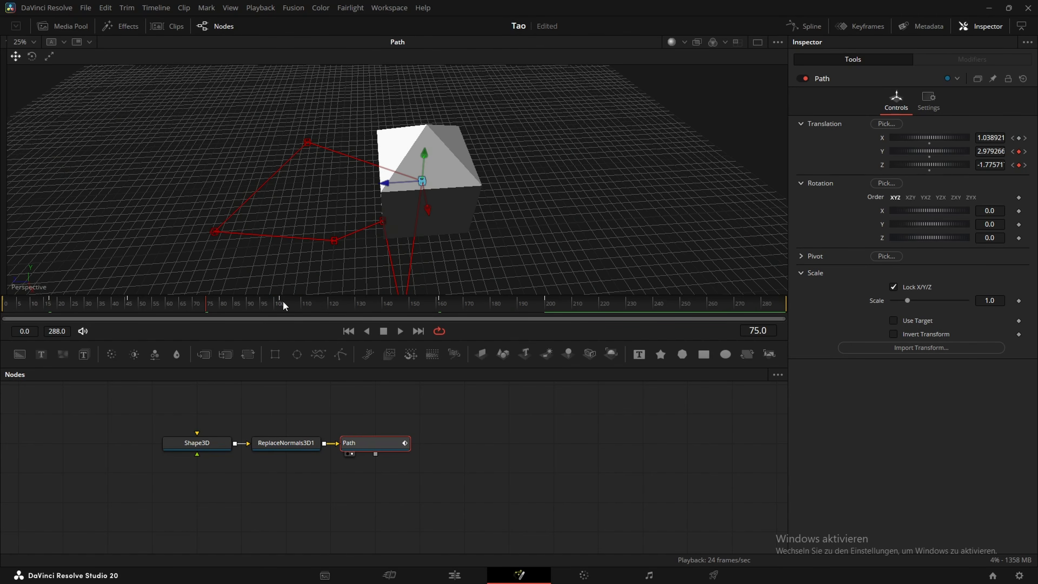
click(285, 306)
drag(412, 190, 466, 164)
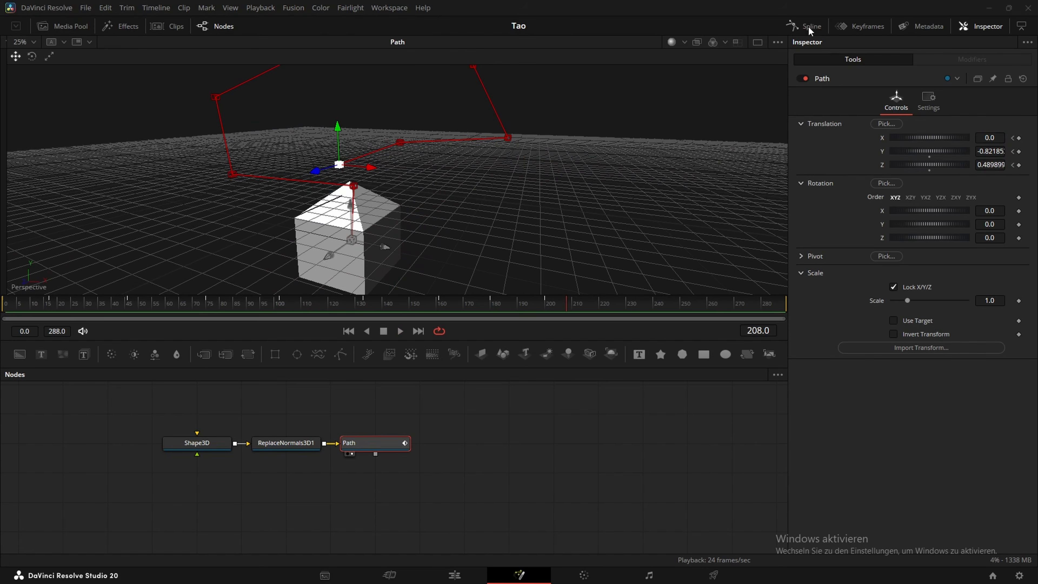
Step: Smooth all X, Y and Z offset keyframes of the Path node in the Spline editor
click(809, 31)
click(224, 403)
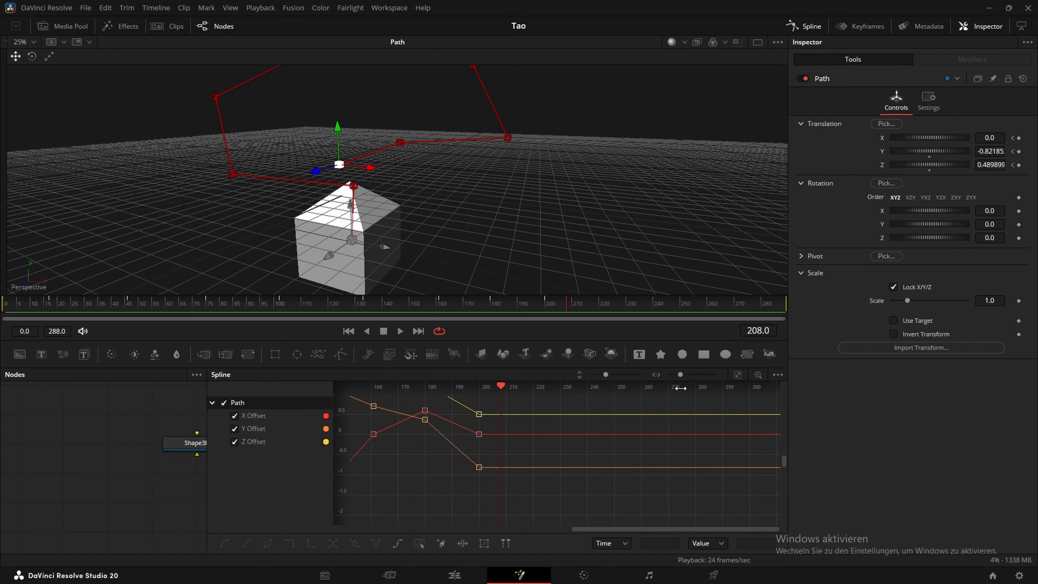
click(738, 375)
click(777, 374)
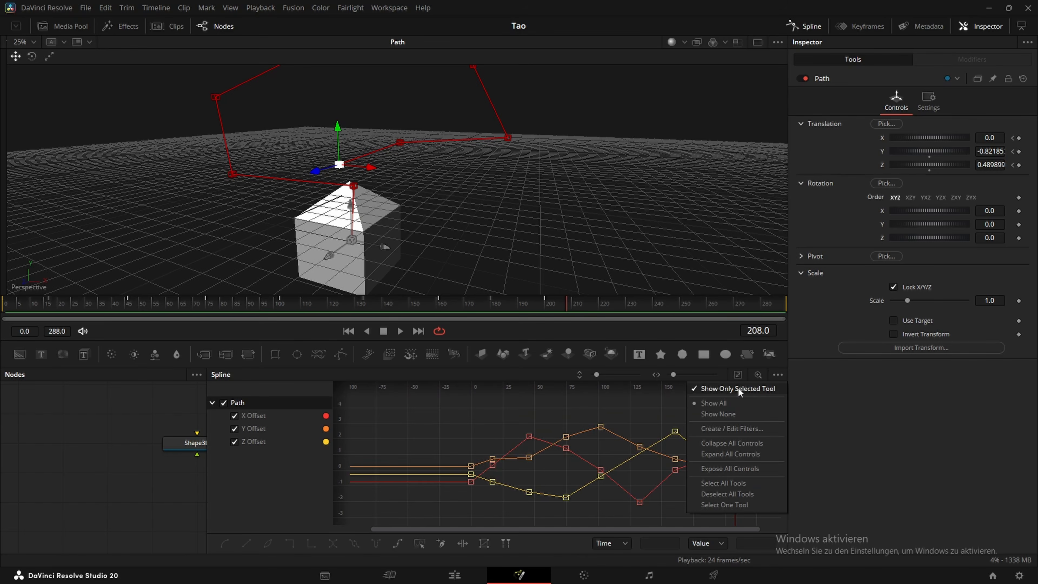
click(802, 27)
click(437, 456)
click(369, 448)
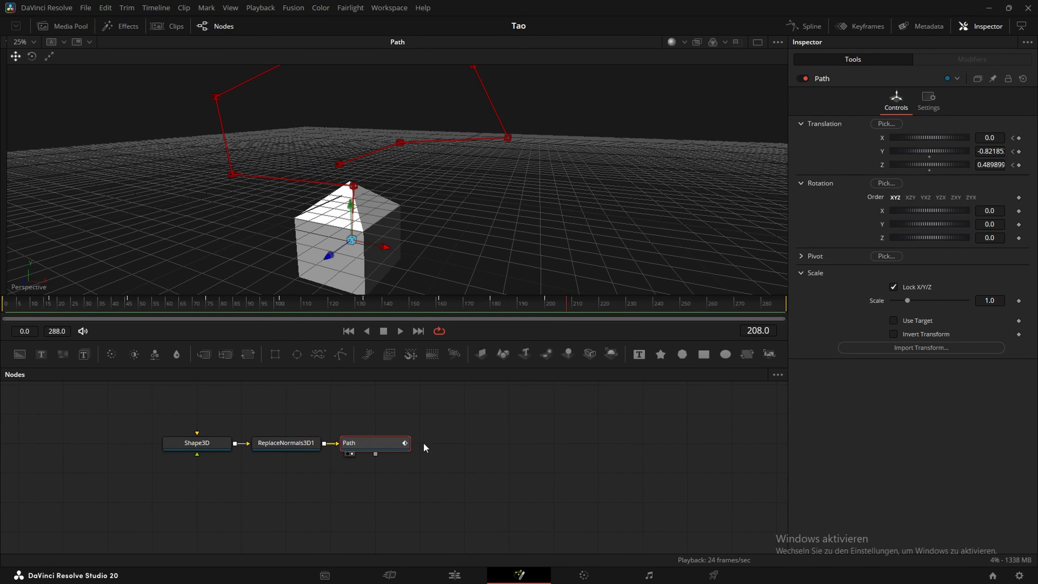
drag(431, 420, 763, 528)
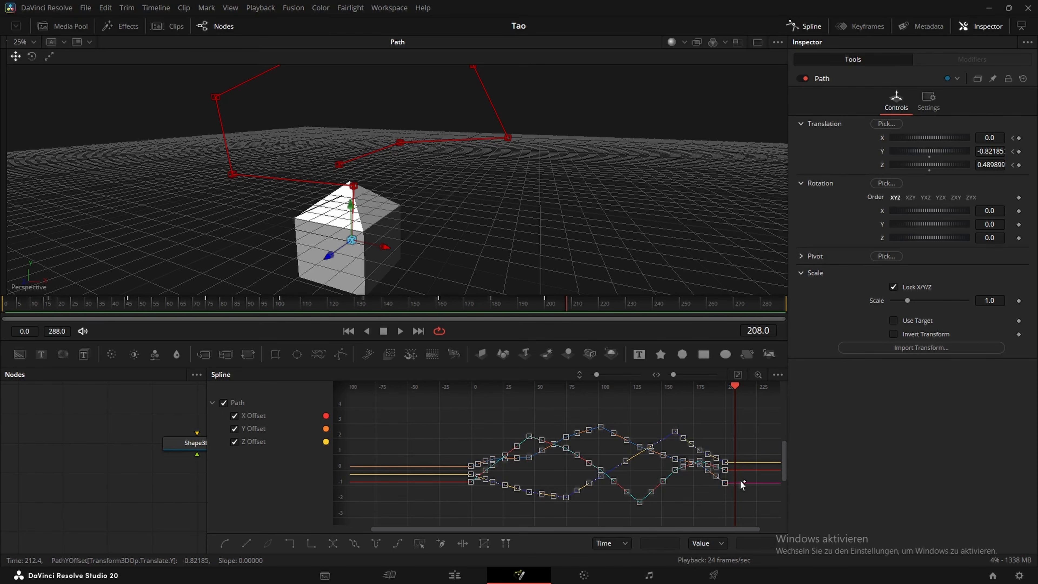
key(s)
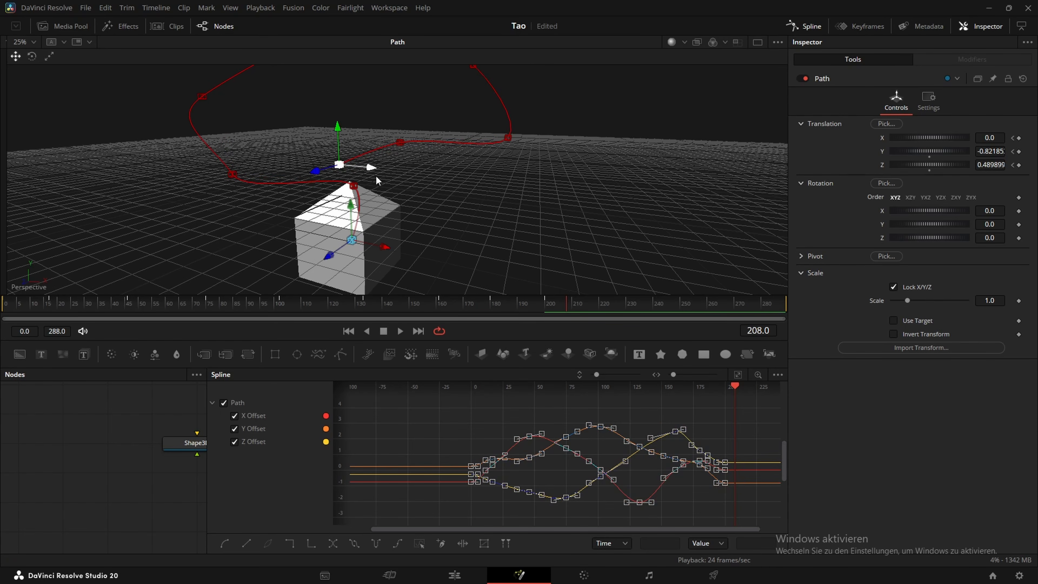
Step: Scrub through the motion path and enable Use Target on the Path node
drag(429, 200, 423, 266)
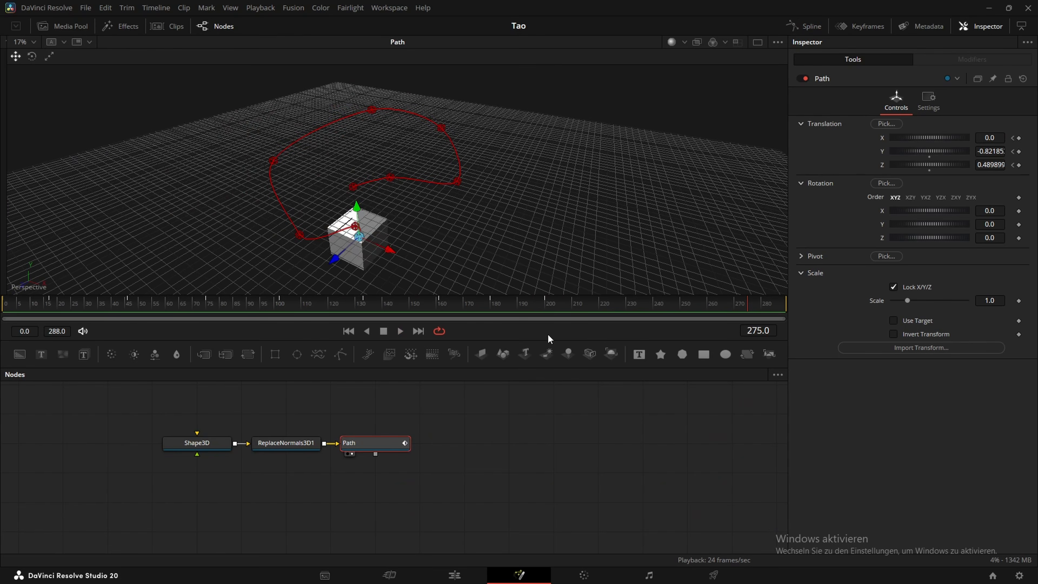
drag(363, 265, 504, 187)
drag(415, 223, 335, 275)
drag(140, 304, 46, 305)
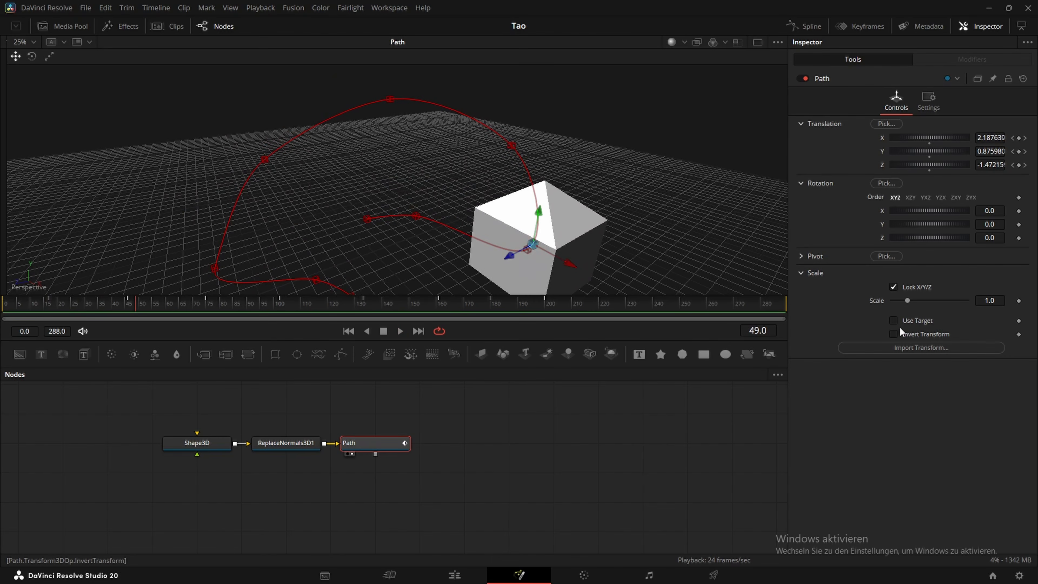
click(894, 320)
Step: Try moving the Path node's target point around the 3D view, and undo the moves
drag(639, 214, 540, 233)
mouse_move(481, 175)
mouse_down()
mouse_move(507, 89)
mouse_move(486, 166)
mouse_up()
drag(520, 207, 730, 245)
key(ctrl+z)
key(ctrl+z)
drag(626, 217, 496, 206)
drag(388, 210, 458, 208)
drag(355, 120, 591, 221)
drag(426, 220, 453, 262)
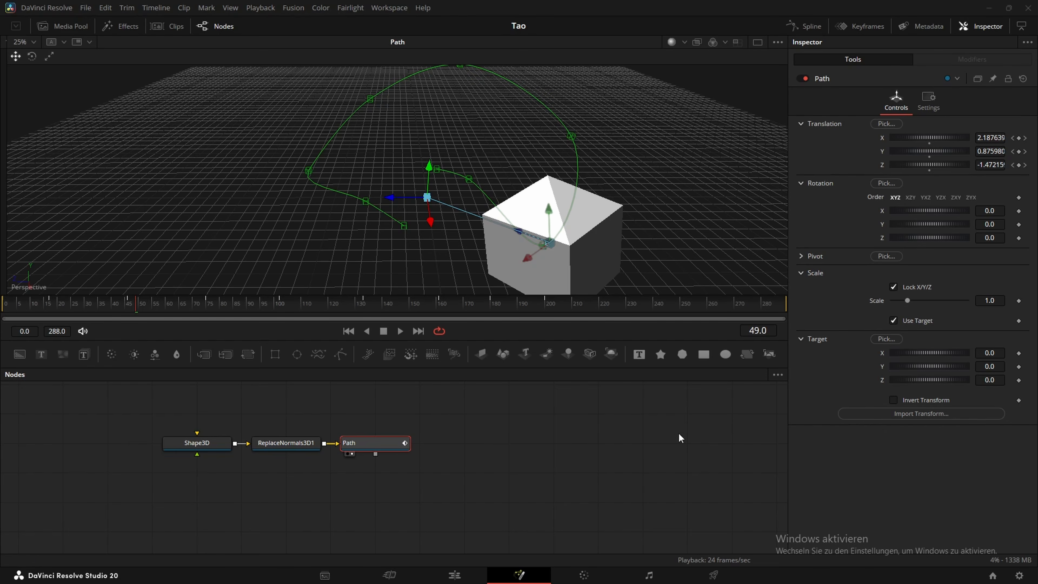
Step: Copy the X expression from the Claude chat in Chrome and set Path's Target X to self:GetValue("Transform3DOp.Translate.X", time + 1)
mouse_move(647, 580)
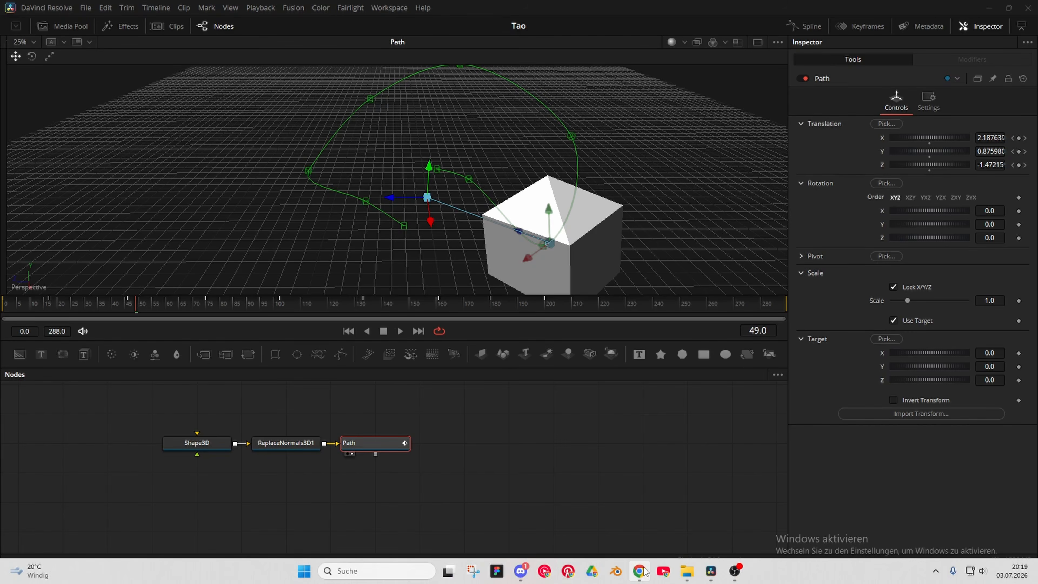
click(641, 571)
drag(579, 318, 339, 318)
click(703, 579)
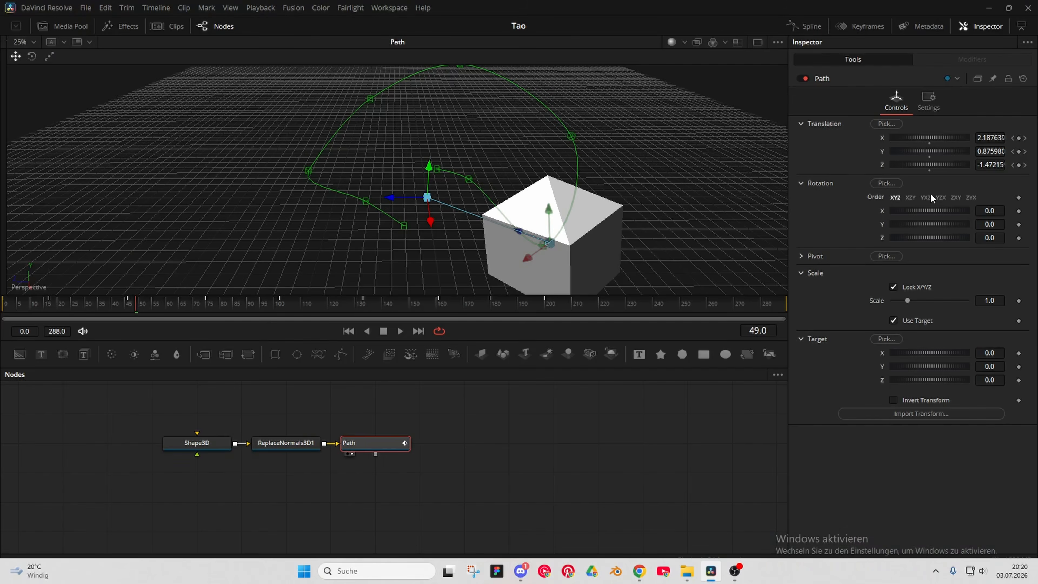
right_click(884, 356)
click(910, 523)
key(ctrl+v)
Step: Copy the Y expression from the Claude chat and set Path's Target Y to self:GetValue("Transform3DOp.Translate.Y", time + 1)
drag(577, 378, 340, 377)
key(ctrl+c)
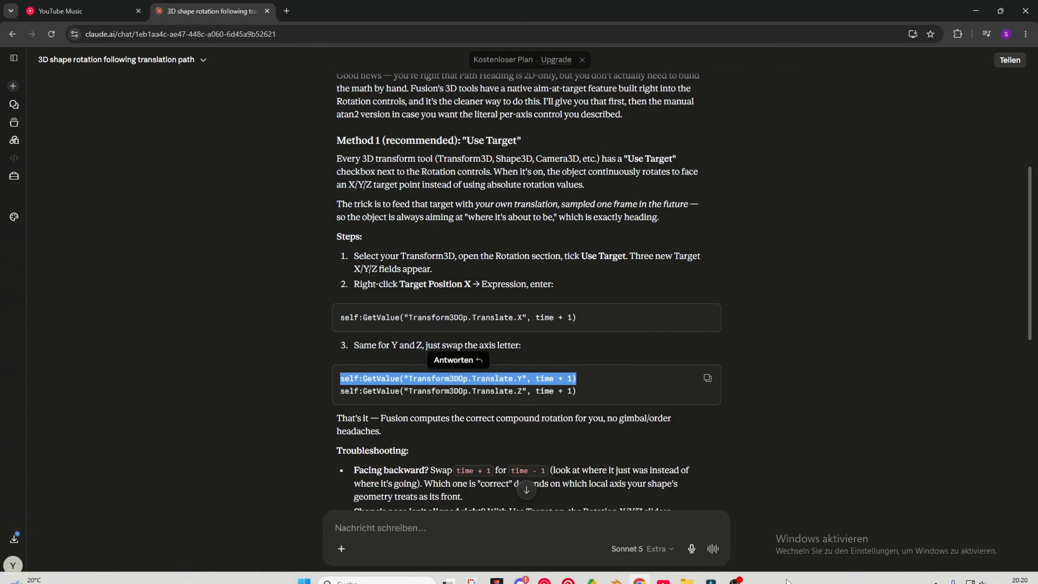
click(711, 572)
right_click(881, 380)
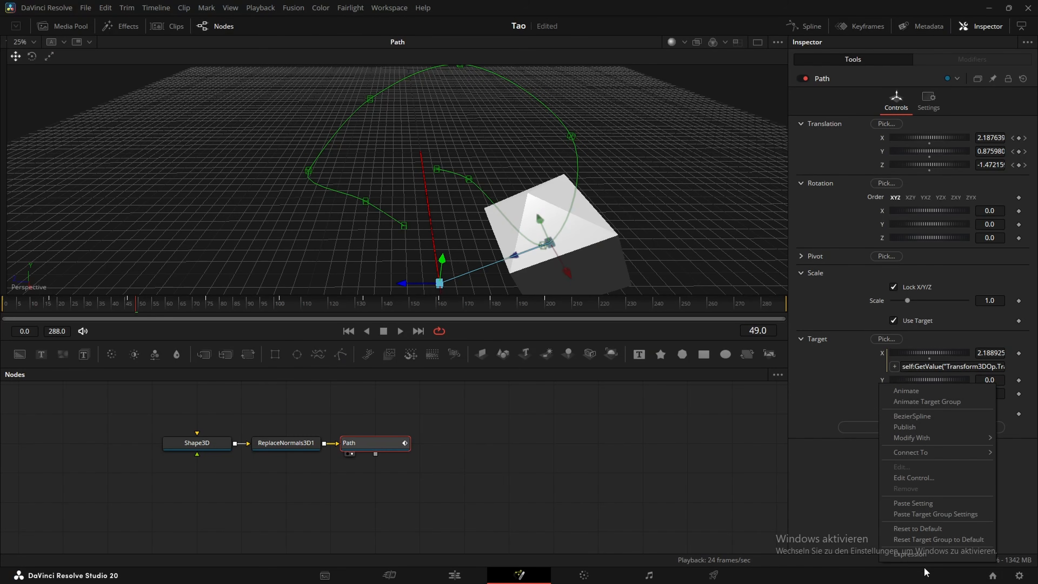
click(910, 554)
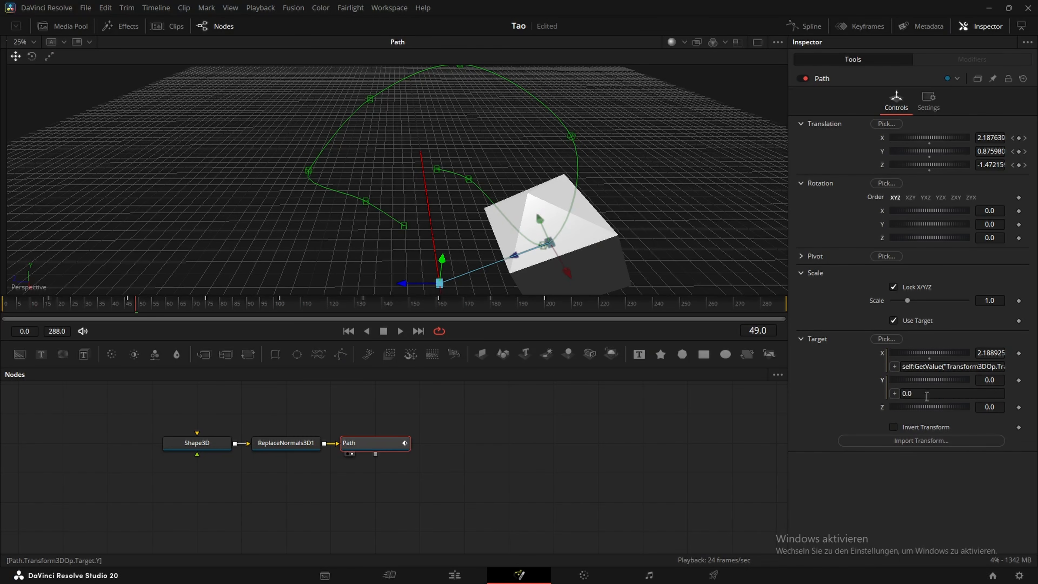
key(ctrl+v)
Step: Set Path's Target Z to the copied expression self:GetValue("Transform3DOp.Translate.Z", time + 1) and play back the animation
drag(575, 391, 340, 391)
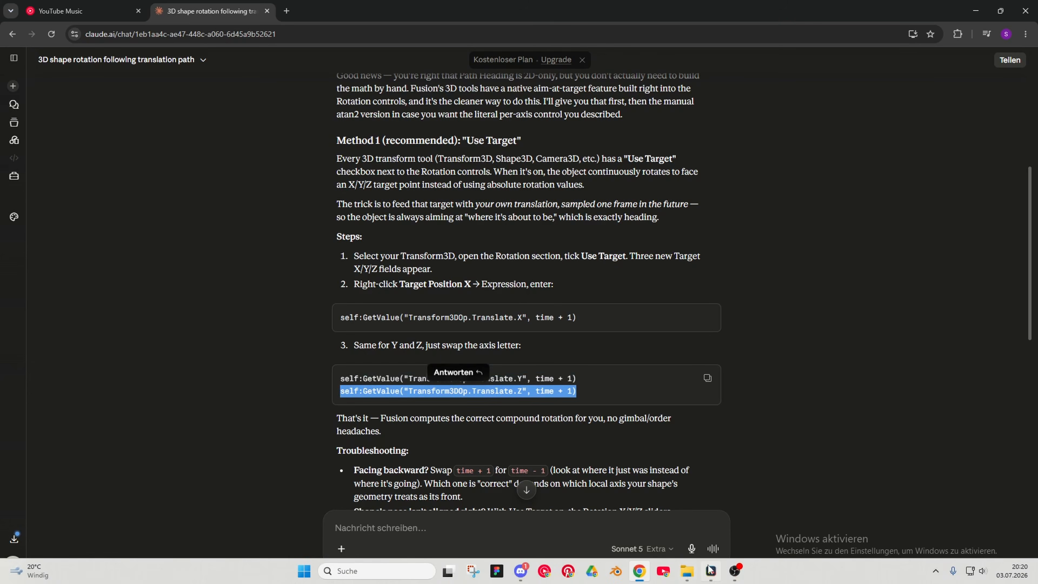
click(710, 580)
right_click(943, 404)
click(940, 397)
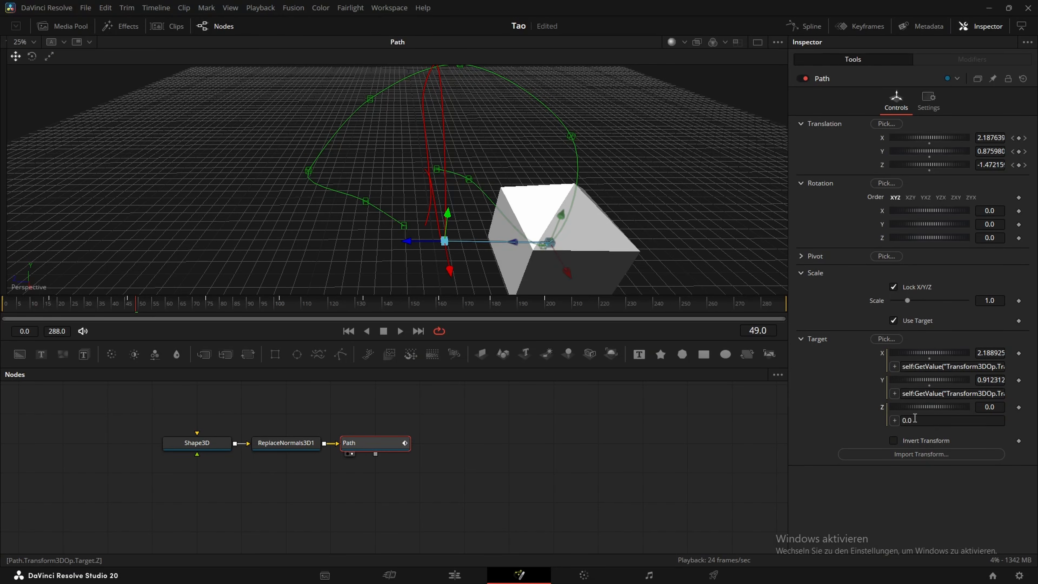
key(ctrl+v)
key(Return)
key(space)
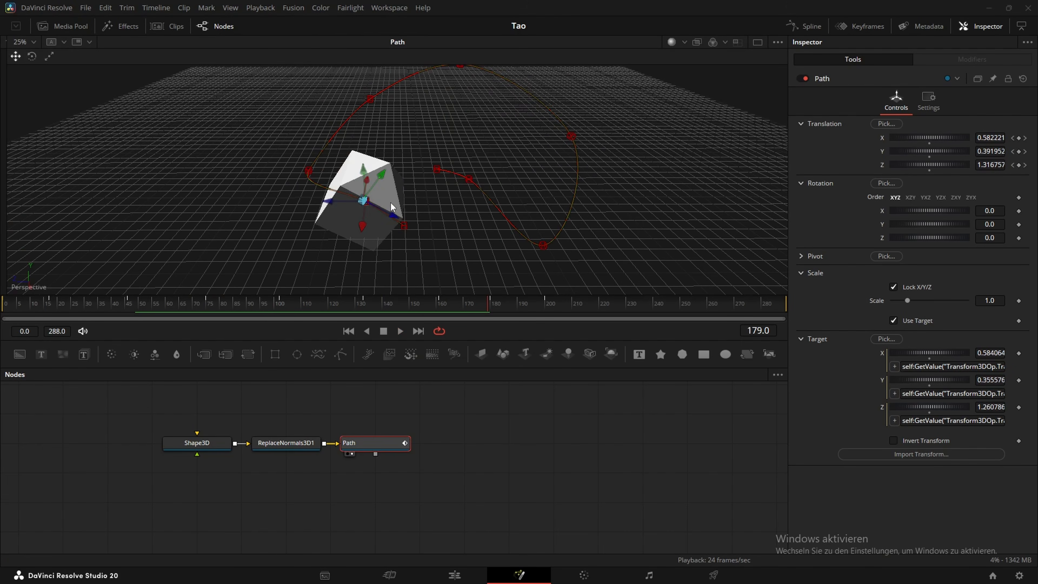
Step: Examine the shape's orientation along the animated path from different angles and at other frames
scroll(429, 200, up, 2)
scroll(468, 177, down, 2)
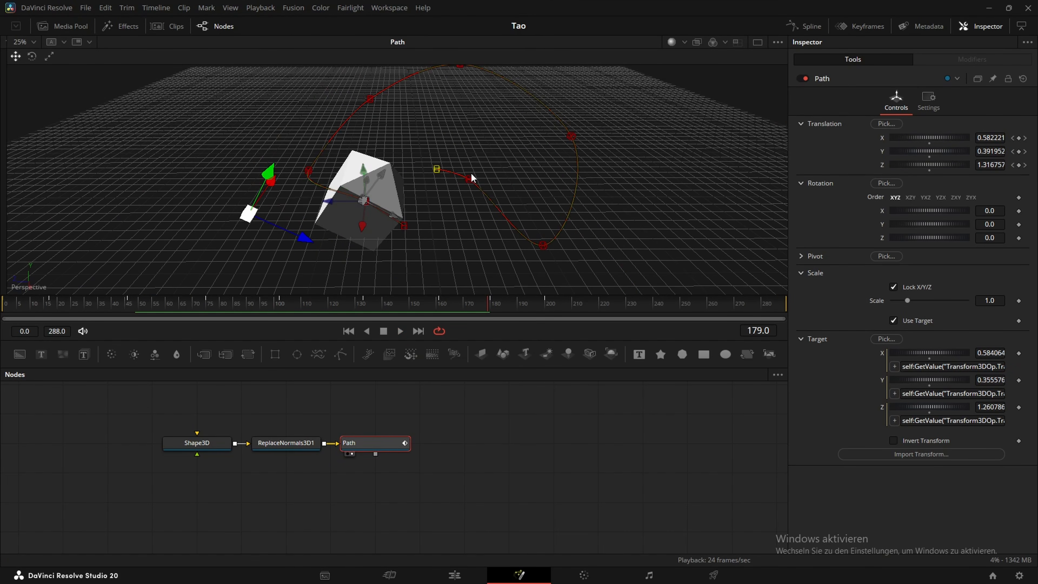
drag(281, 206, 208, 193)
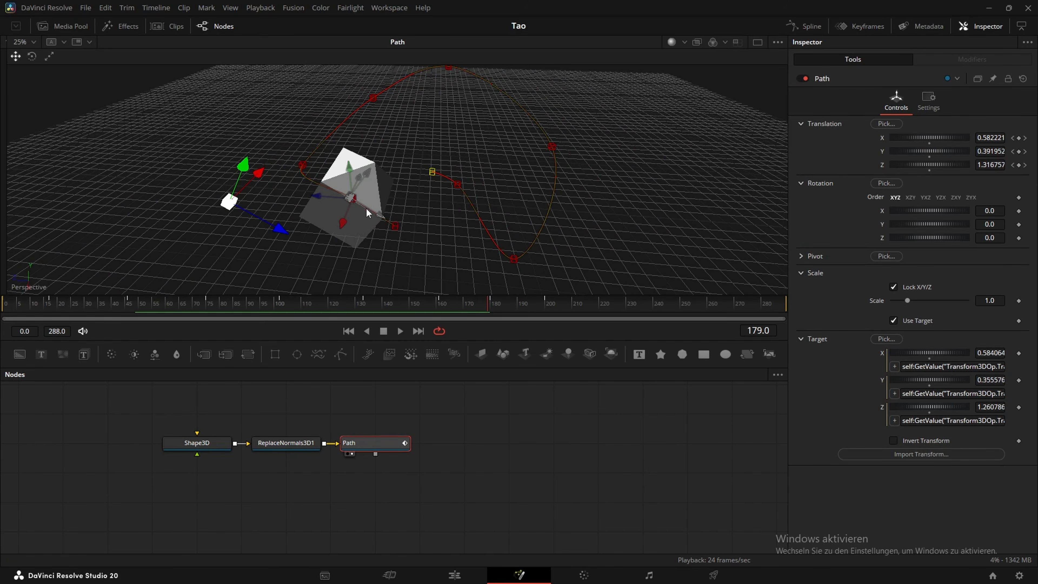
drag(551, 107, 597, 206)
click(893, 321)
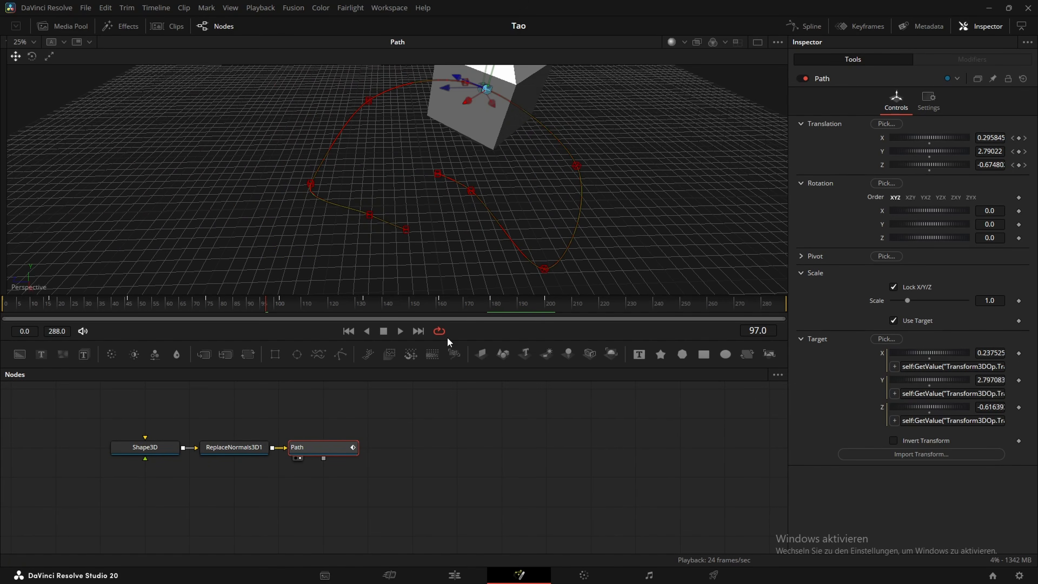
scroll(524, 253, down, 3)
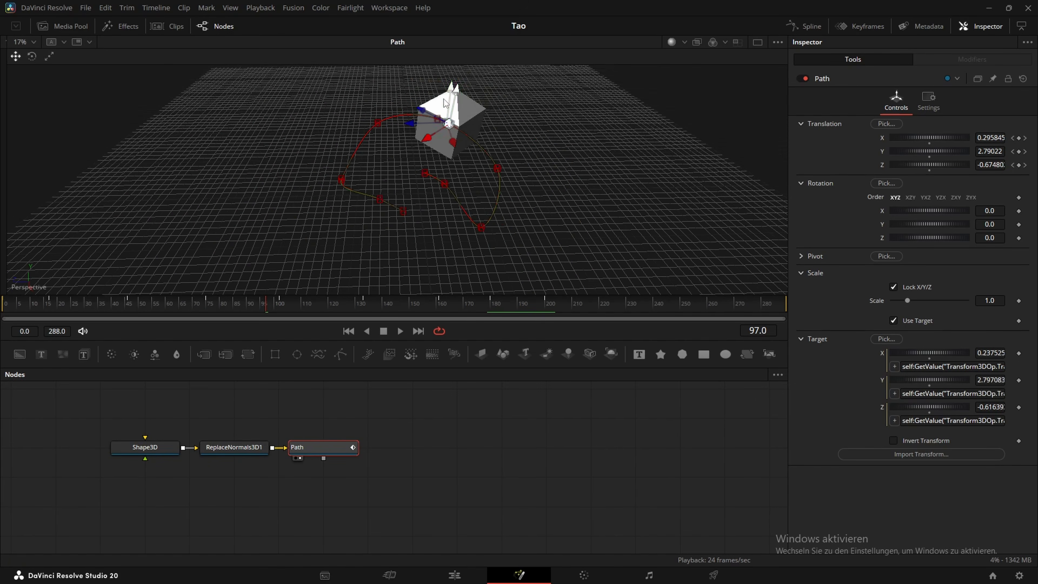
scroll(446, 103, up, 3)
click(539, 129)
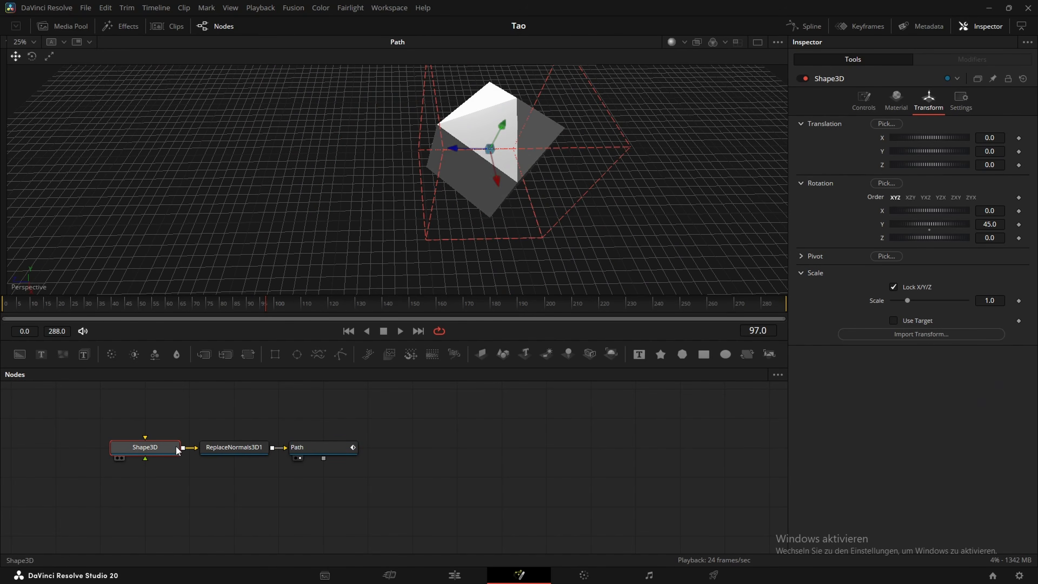
Step: Try a uniform scale of 0.5 on Shape3D and settle on 0.25
click(989, 301)
text(0.5)
key(Return)
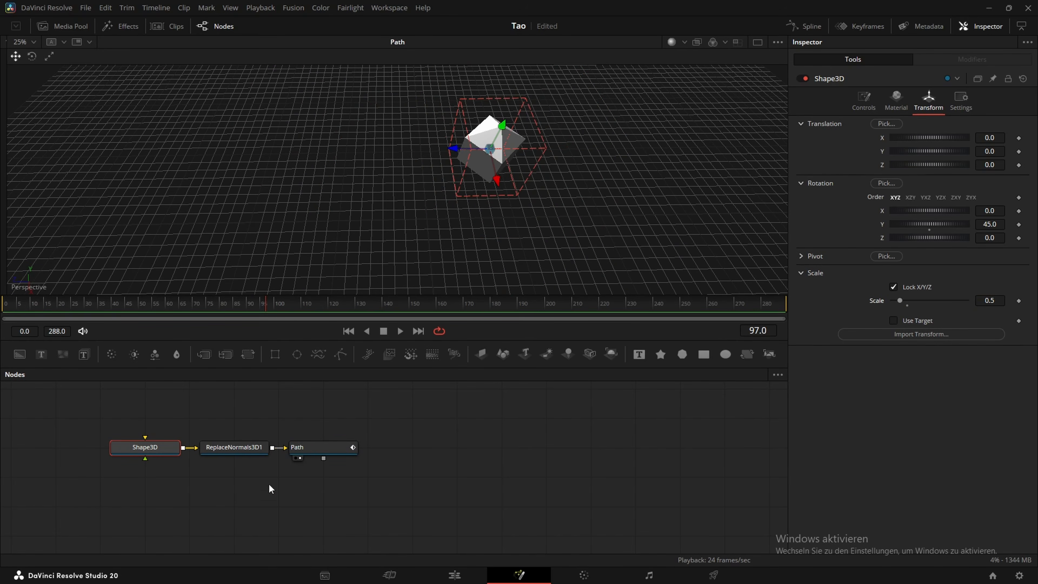
click(313, 449)
click(139, 450)
text(0.25)
key(Return)
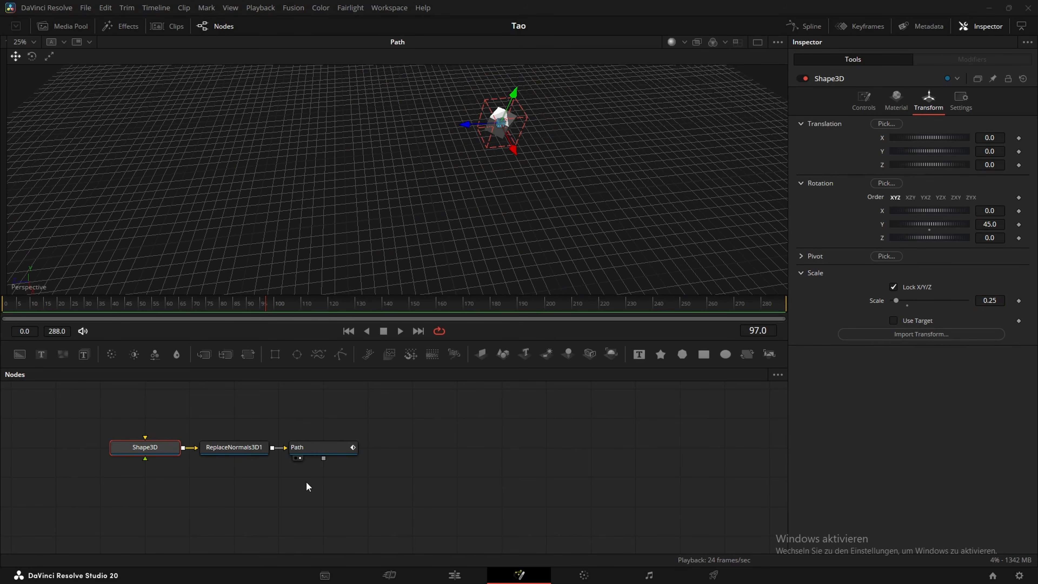
Step: Add a Duplicate 3D node after the Path node
click(327, 453)
key(shift+space)
text(duplic)
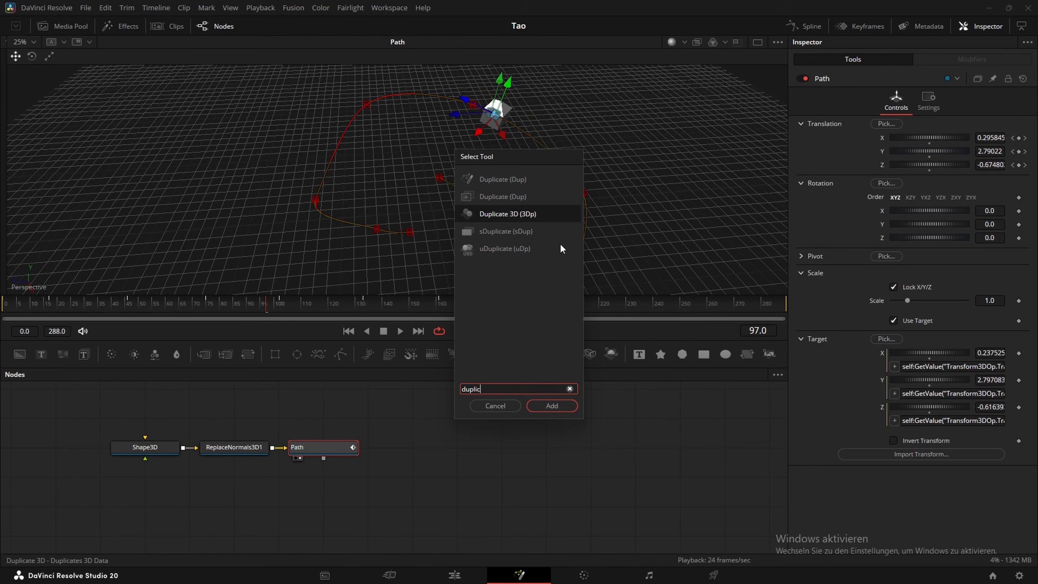
key(Return)
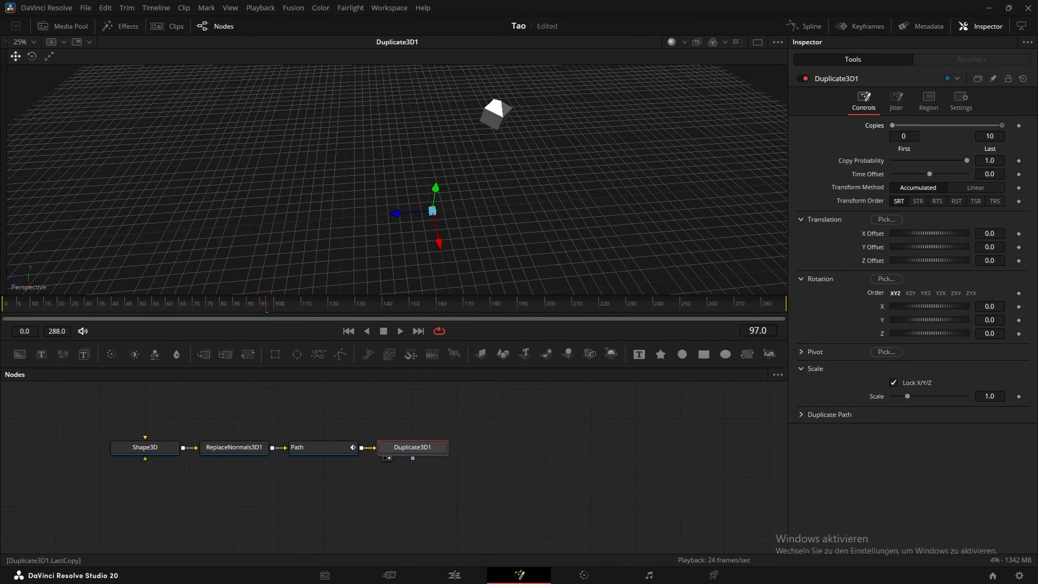
Step: Set Duplicate3D1's last copy to 50 and its Time Offset to -5
key(Return)
drag(989, 176, 963, 175)
scroll(999, 174, down, 10)
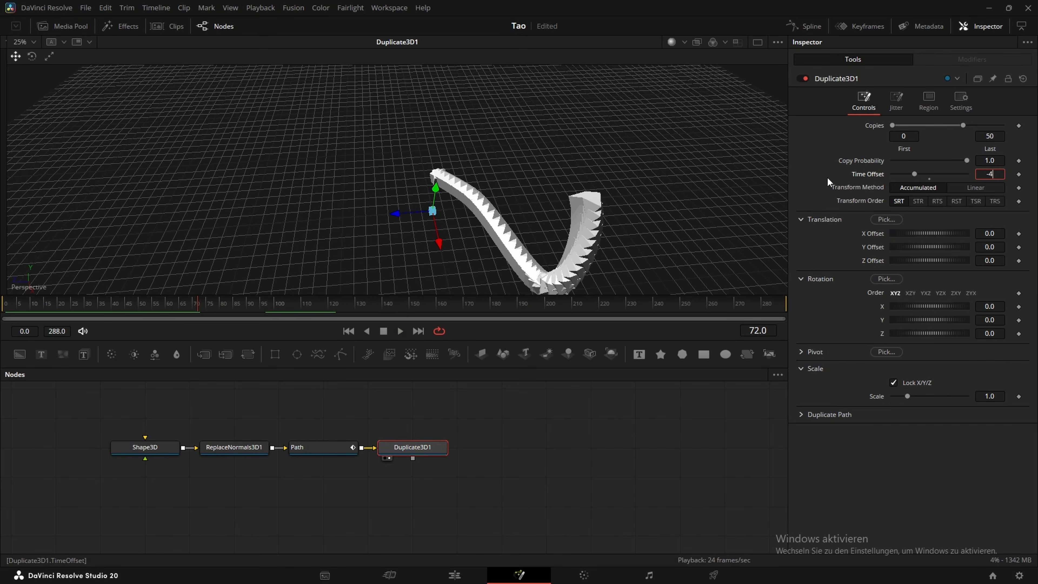
key(BackSpace)
text(5)
key(Return)
Step: Play back the duplicated trail and inspect the copies at the start of the path up close
key(space)
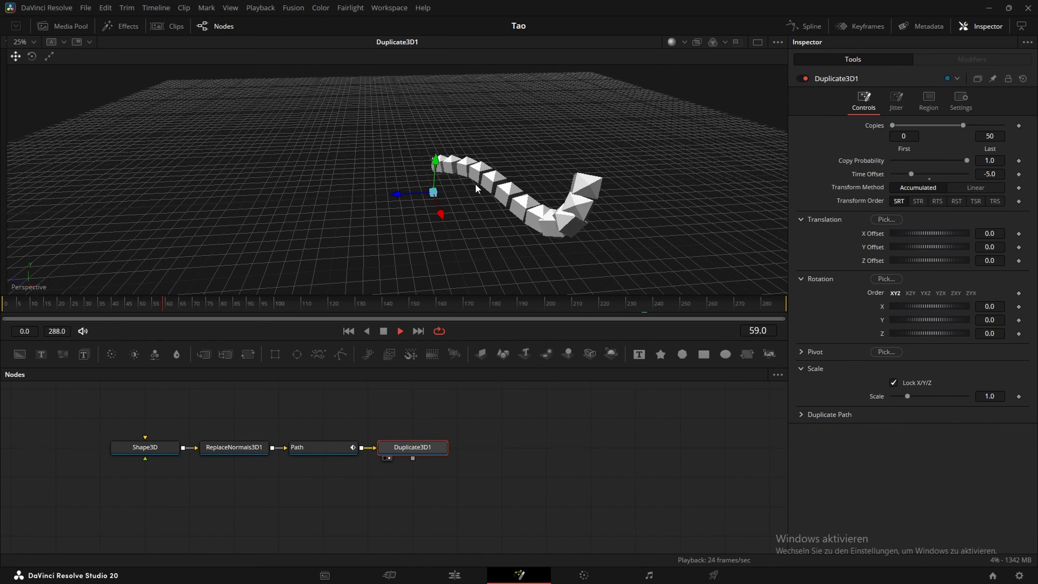
scroll(506, 180, up, 8)
key(space)
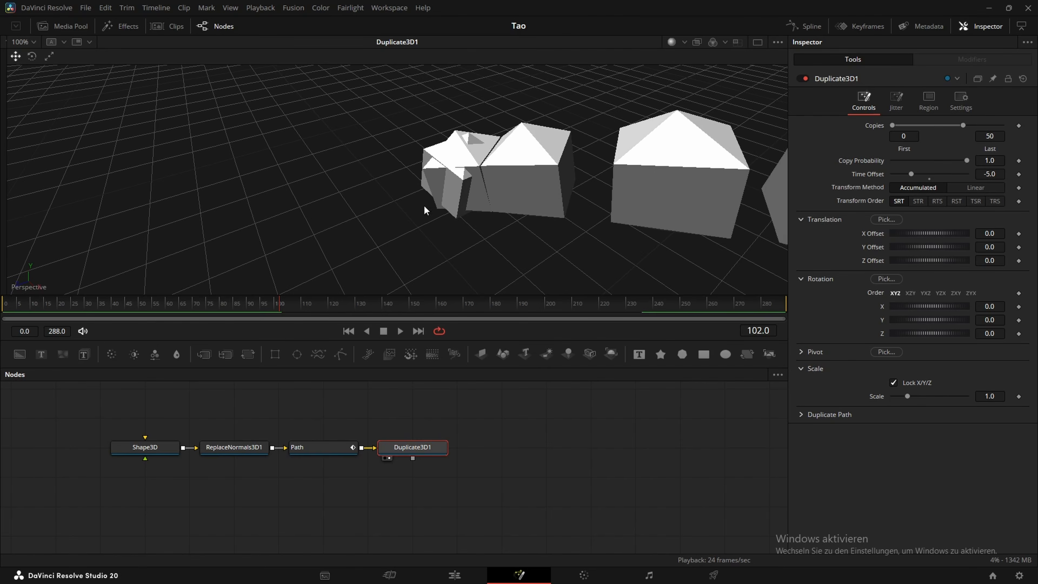
scroll(401, 217, down, 9)
key(space)
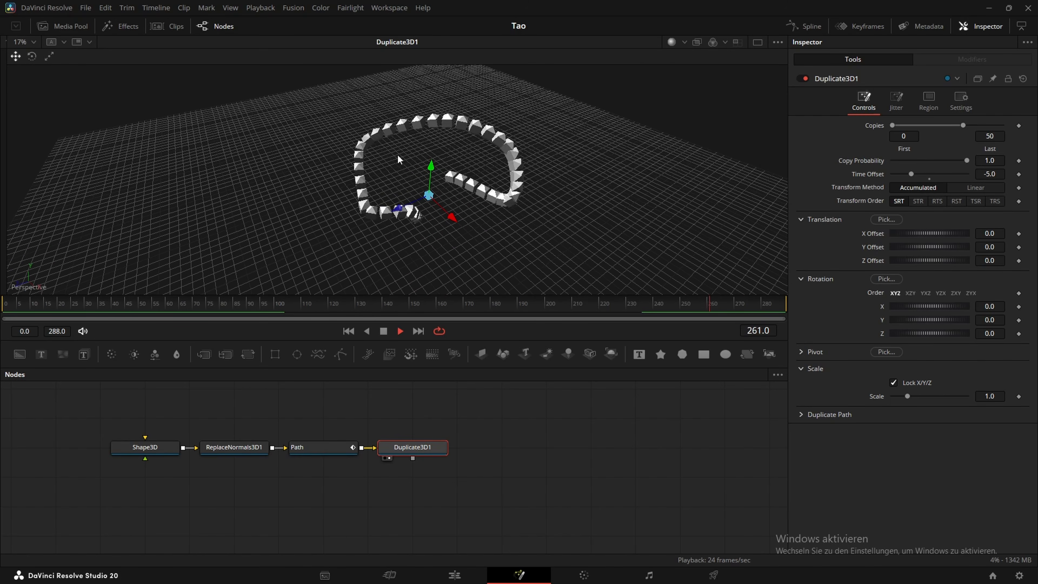
Step: Select all X, Y and Z Offset keyframes of Path in the spline editor and set both Loop and Preloop to Loop
click(311, 447)
key(space)
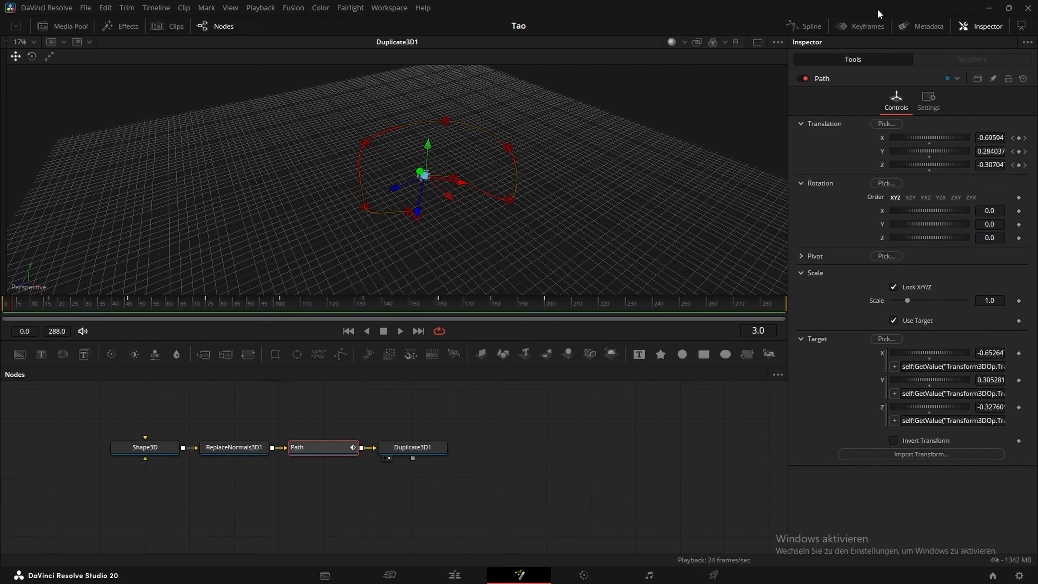
click(810, 27)
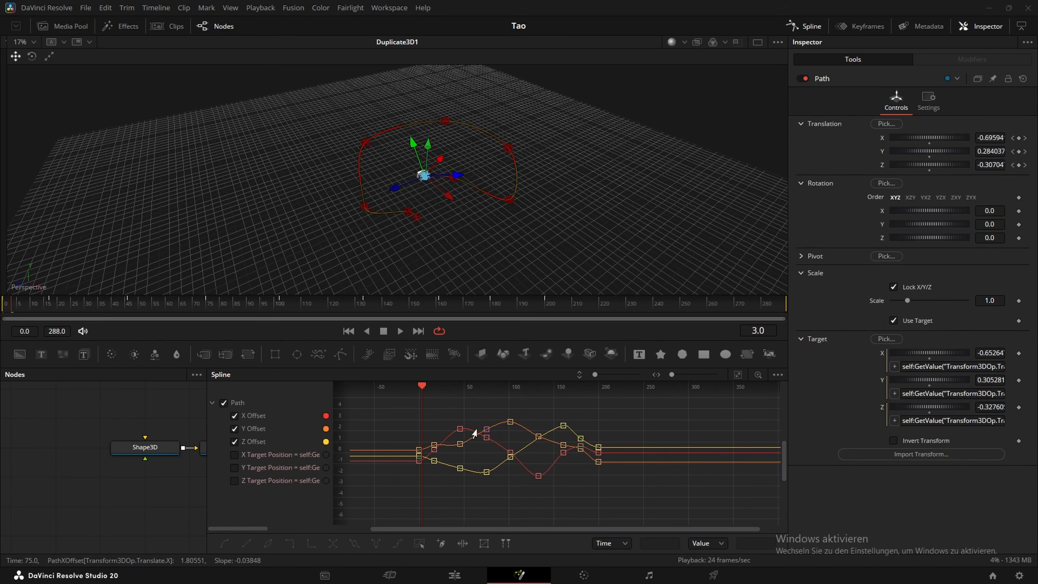
drag(390, 409, 603, 485)
right_click(503, 429)
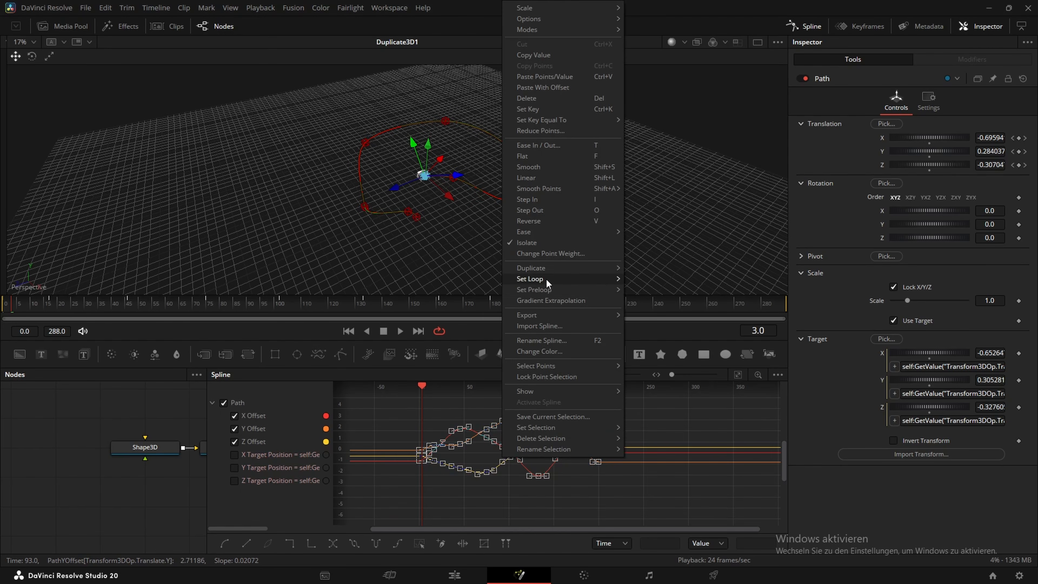
click(637, 279)
right_click(486, 292)
mouse_move(525, 291)
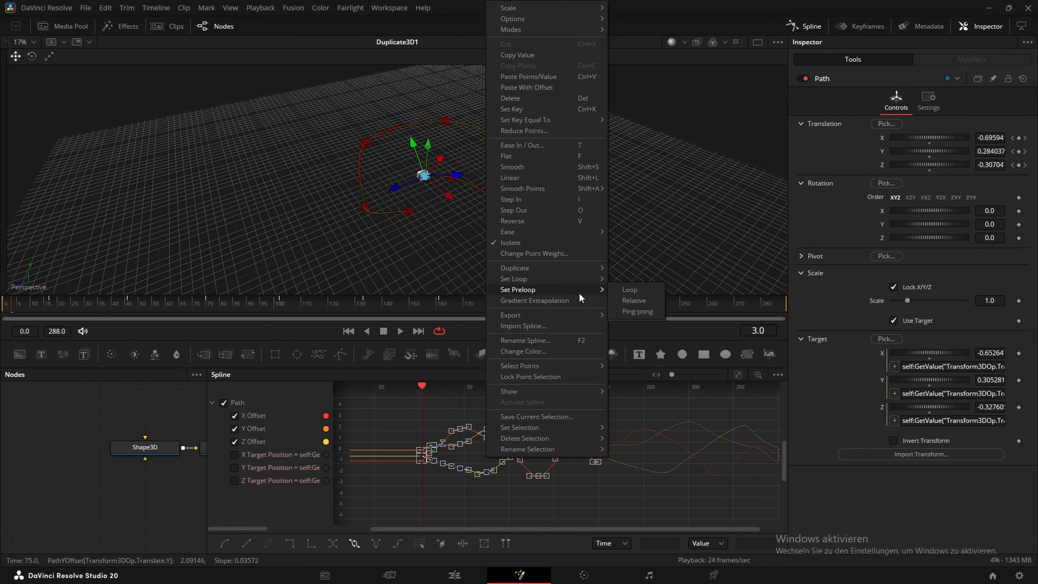
click(629, 290)
Step: Play back the looping trail and examine the copies up close and from a distance
key(space)
scroll(475, 213, up, 3)
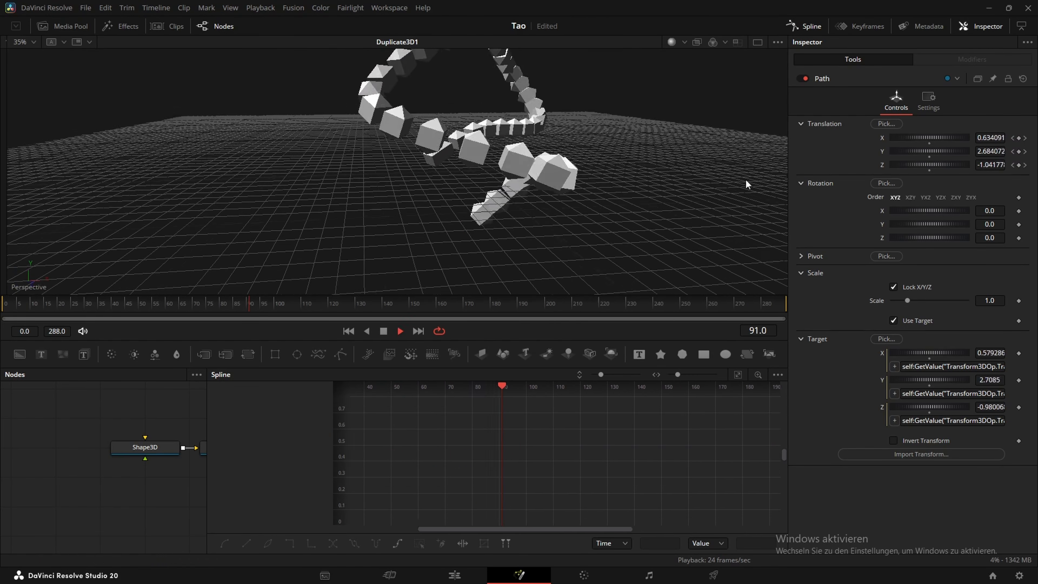
scroll(487, 176, up, 5)
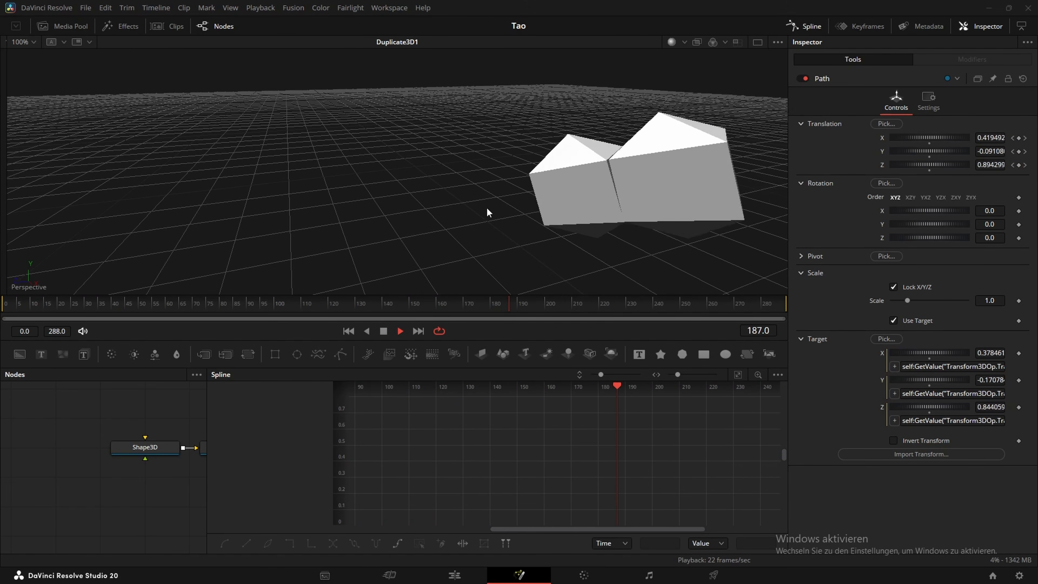
scroll(495, 207, down, 2)
scroll(516, 266, down, 3)
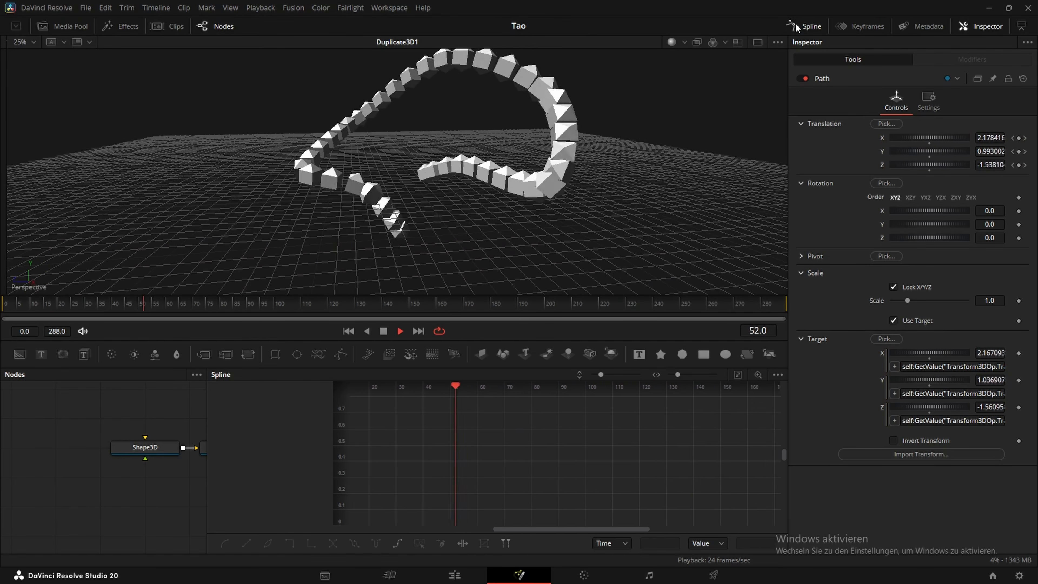
scroll(436, 167, up, 2)
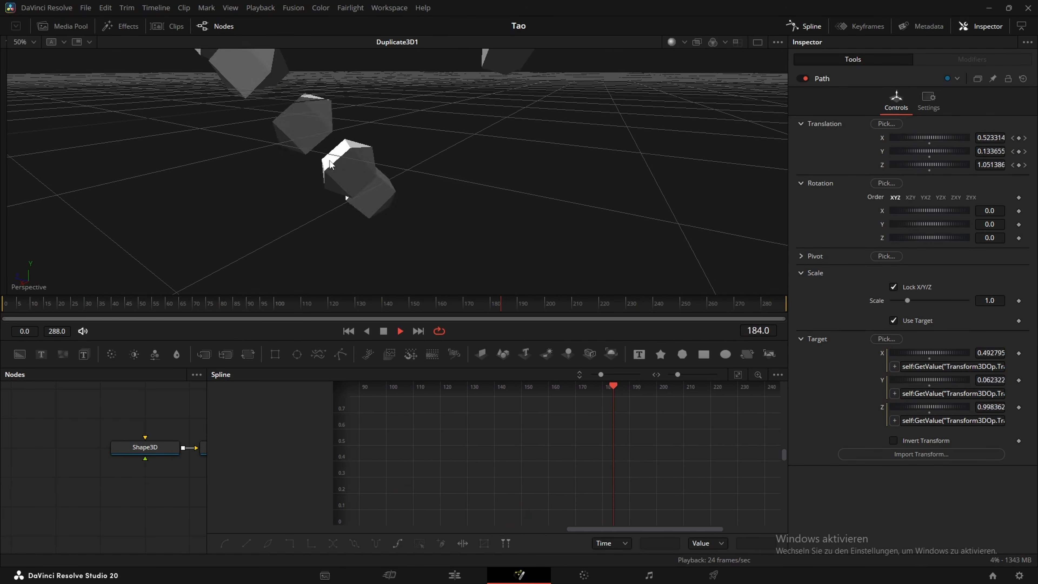
key(space)
Step: Keyframe the Path node's Scale at 0.001 on frames 0 and 200, and at 1.0 on frame 110
click(4, 307)
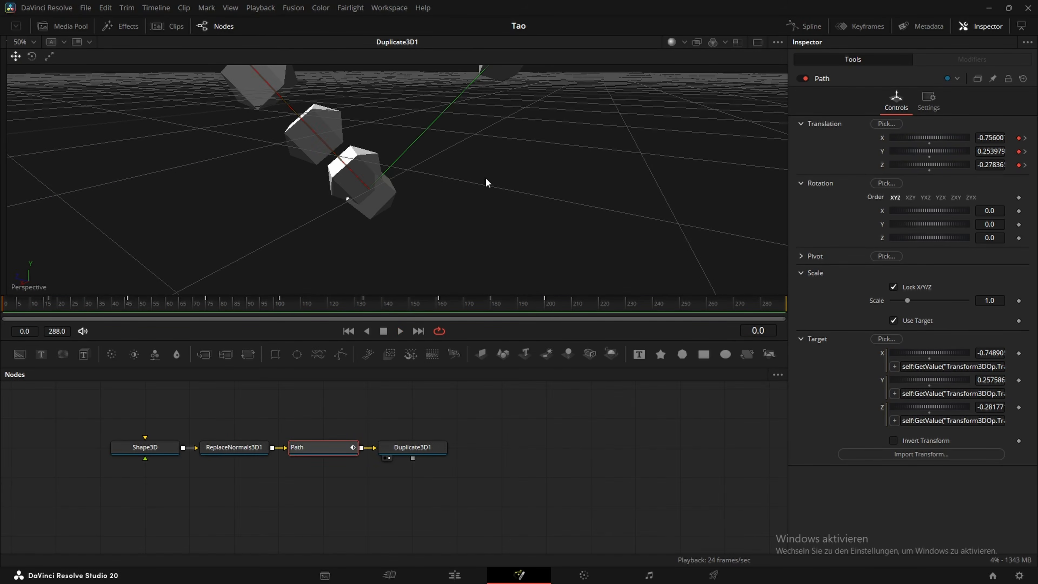
click(1019, 301)
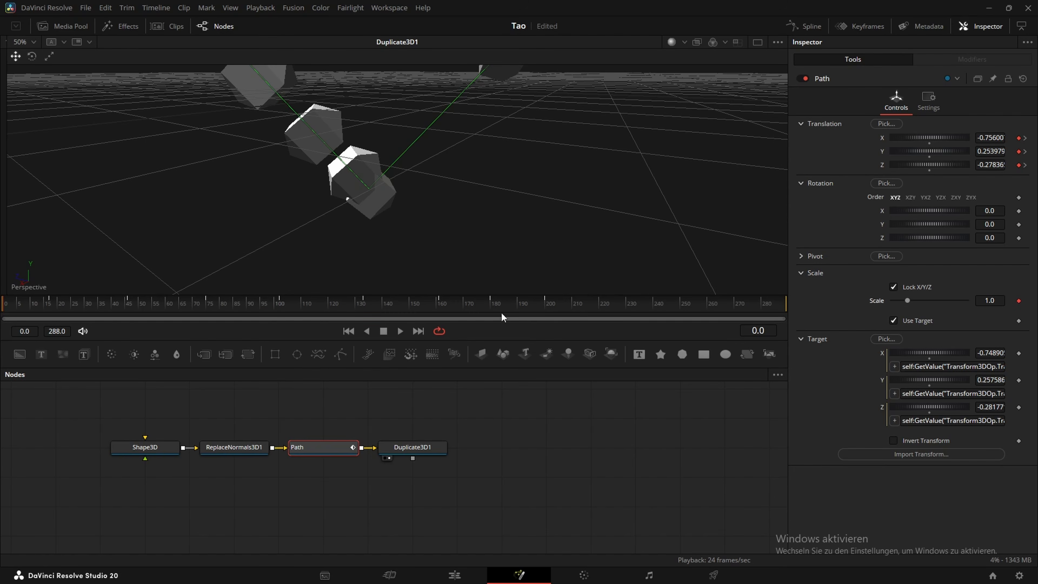
click(550, 310)
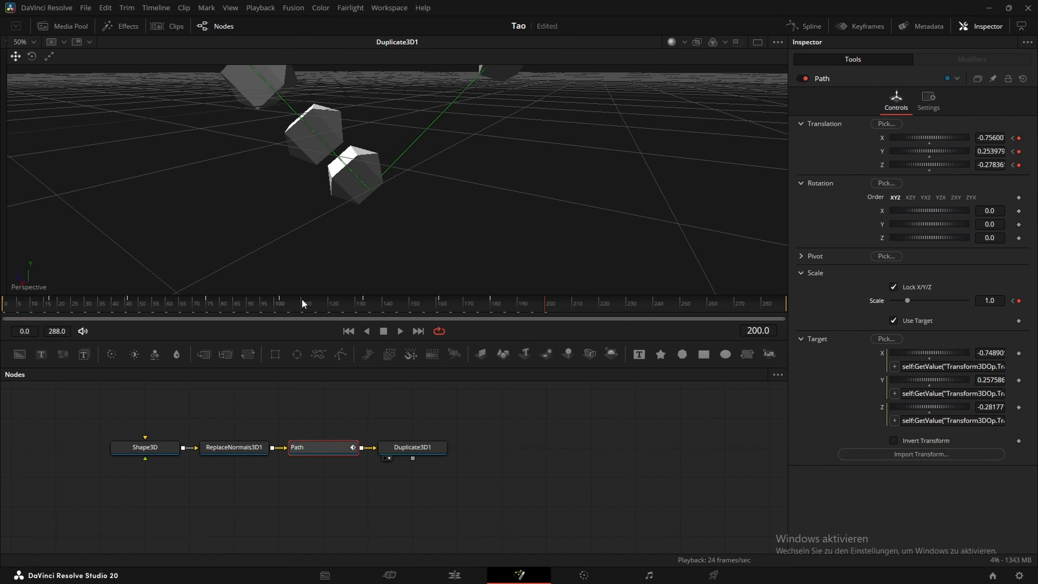
click(1026, 301)
drag(906, 300, 883, 301)
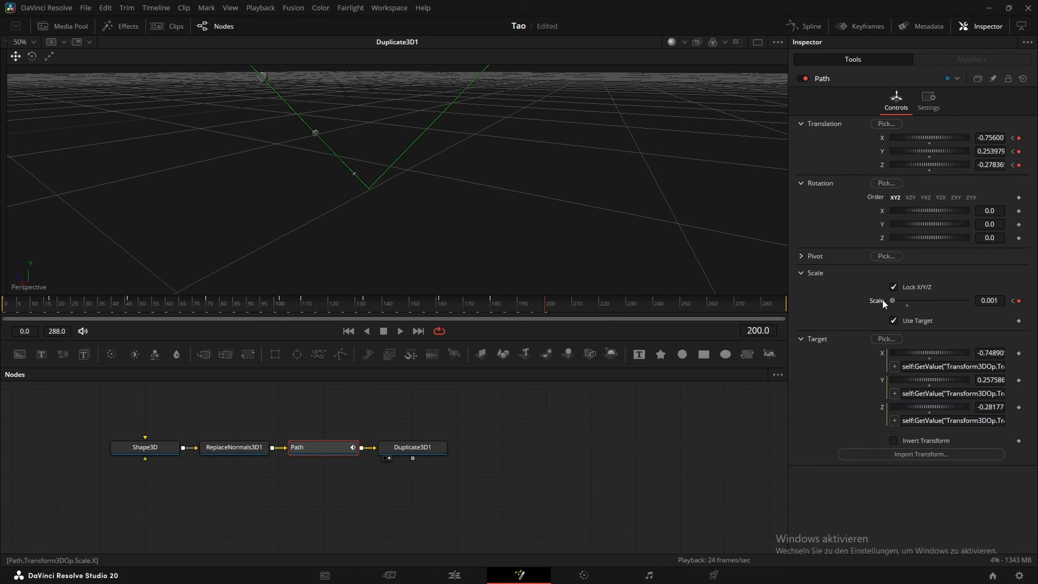
click(1013, 300)
click(4, 310)
Step: Play back the animation and examine the tapering size of the copies along the path from several angles
key(space)
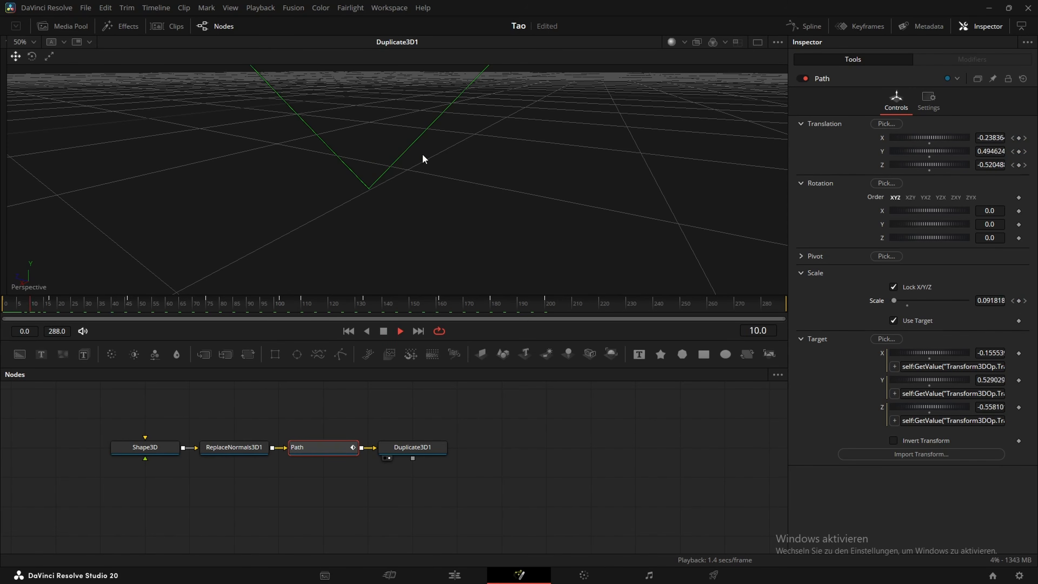
scroll(399, 187, down, 3)
scroll(400, 165, up, 1)
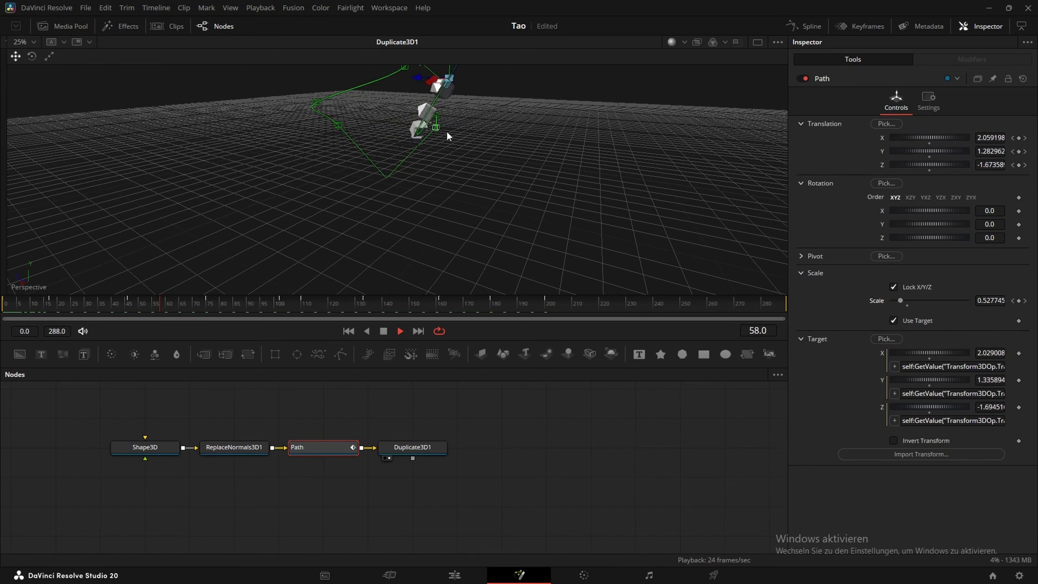
drag(443, 135, 503, 185)
drag(582, 204, 609, 177)
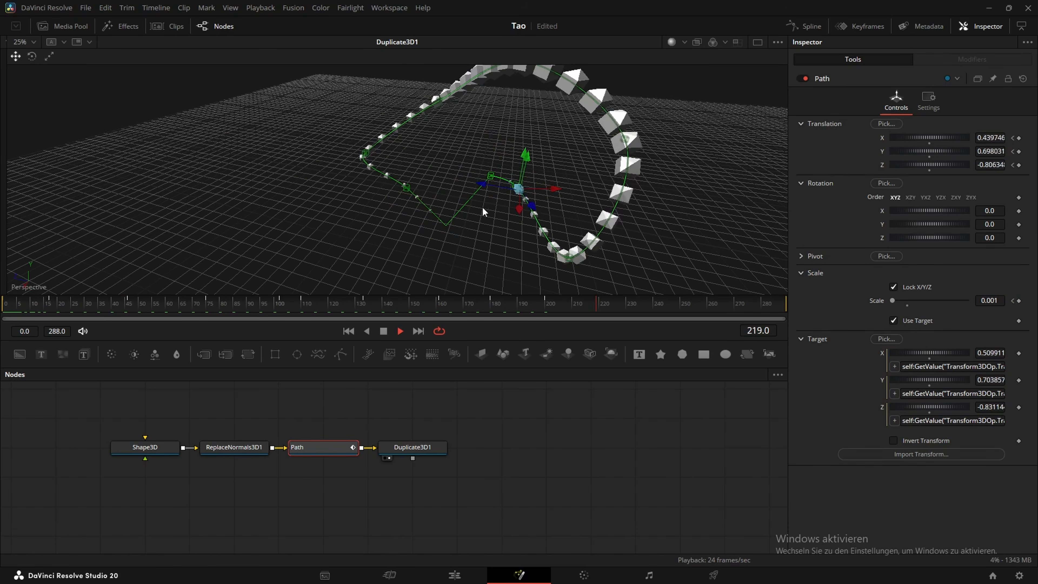
drag(405, 188, 404, 119)
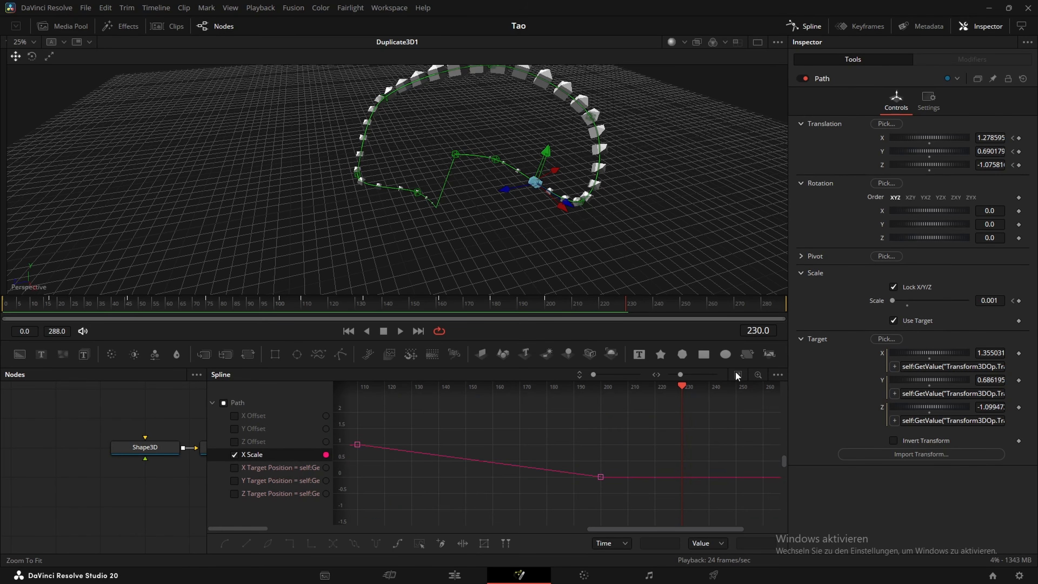
Step: Fit Path's X Scale curve in the spline editor and smooth all its keyframes
click(738, 375)
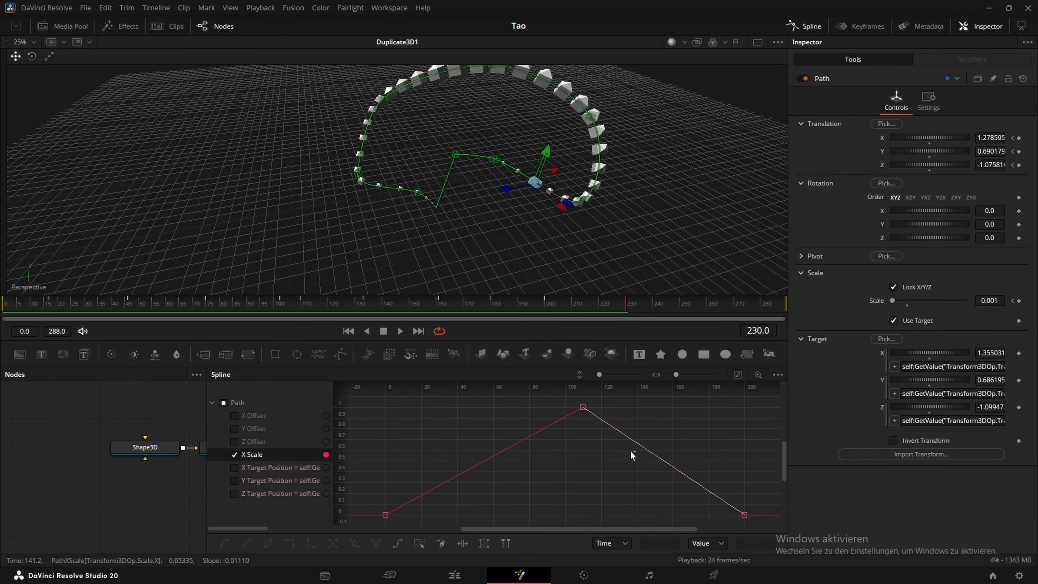
drag(393, 410, 762, 525)
key(shift+s)
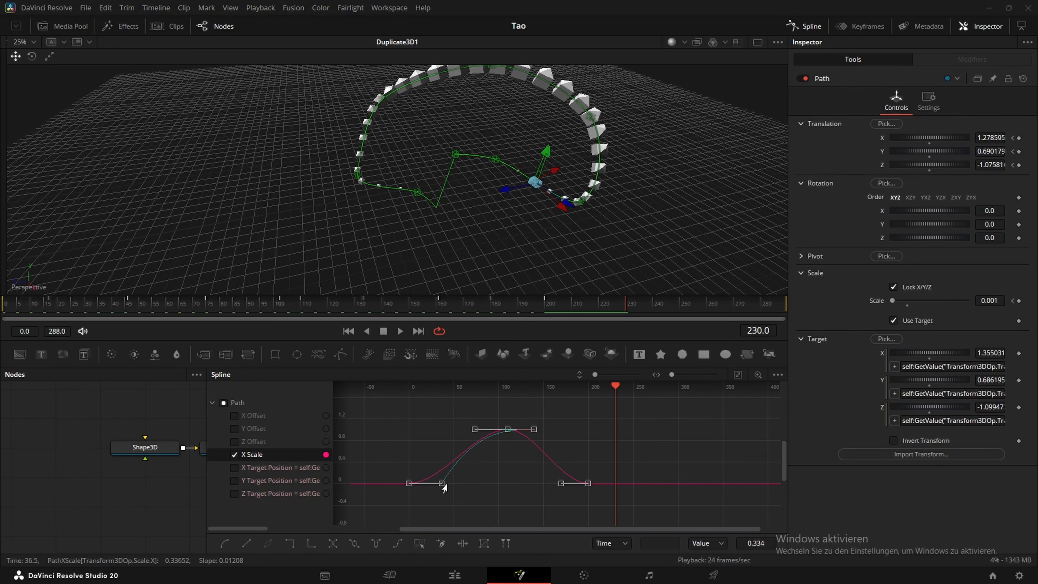
Step: Broaden the X Scale curve's peak by extending the middle keyframe's handles to the curve's ends, and shorten the first and last keyframes' inner handles
drag(447, 483, 411, 437)
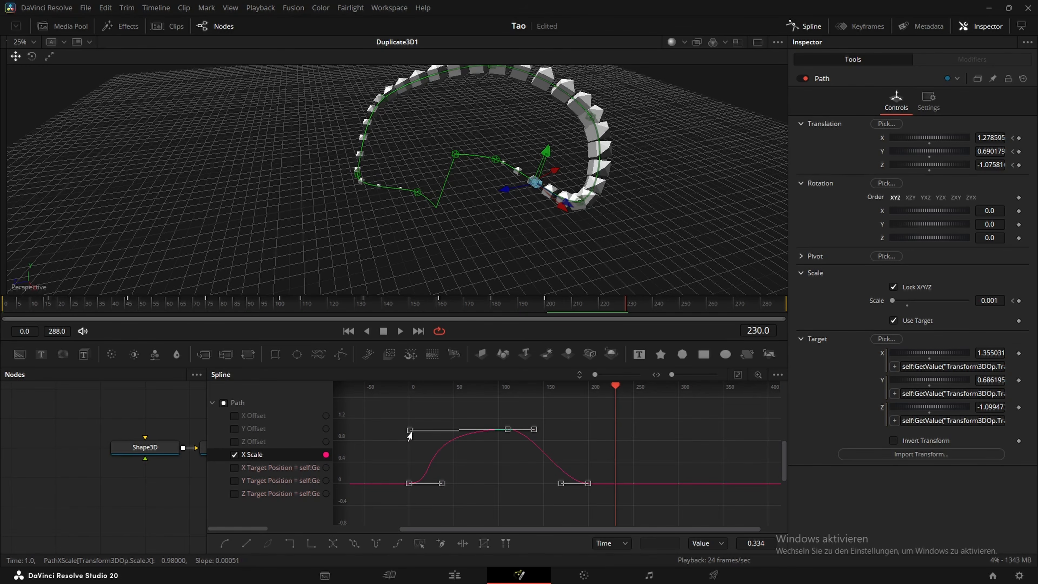
drag(534, 429, 590, 429)
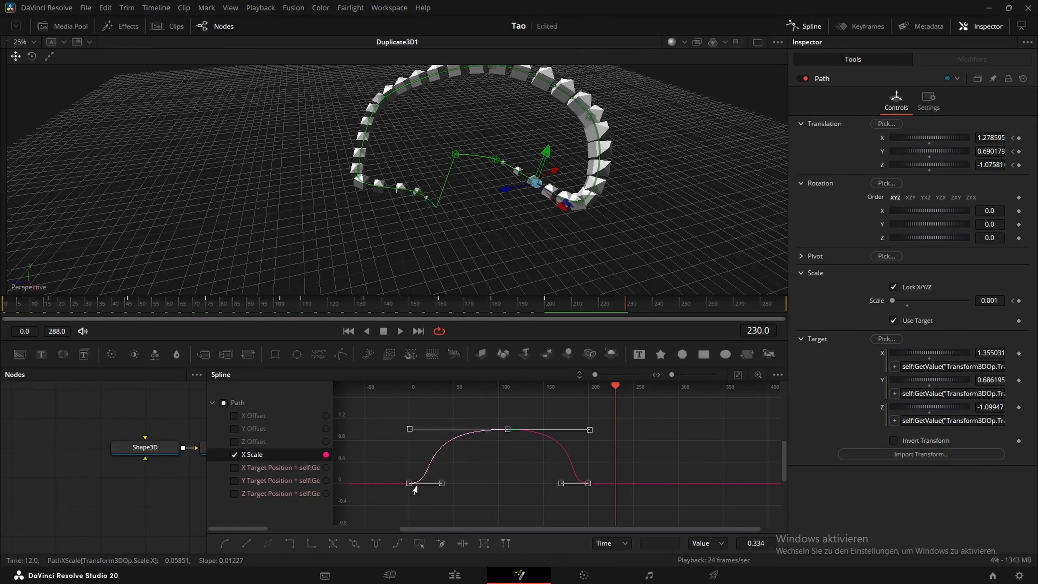
click(25, 306)
click(305, 306)
drag(441, 483, 433, 483)
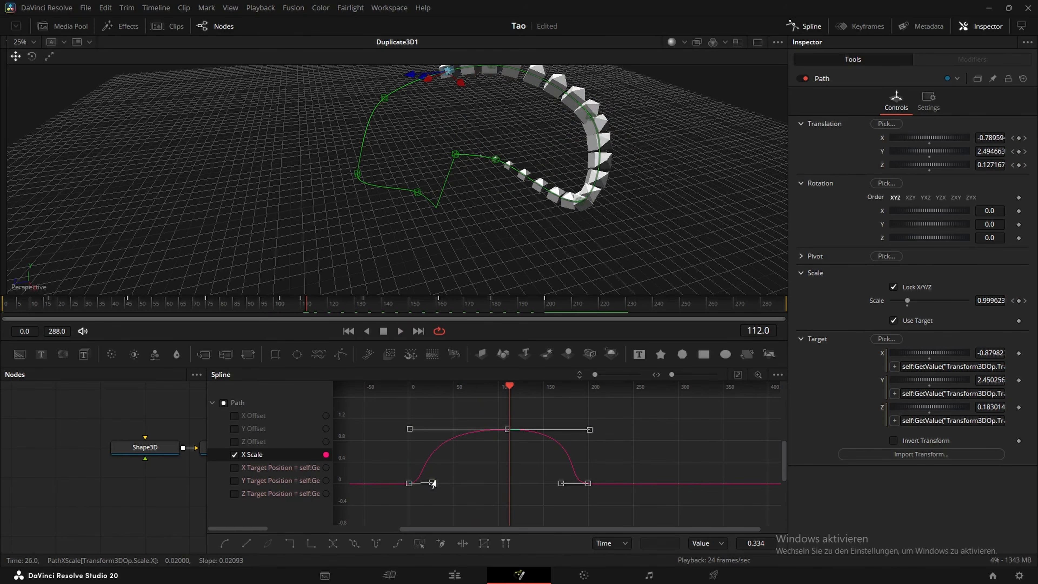
drag(561, 483, 569, 483)
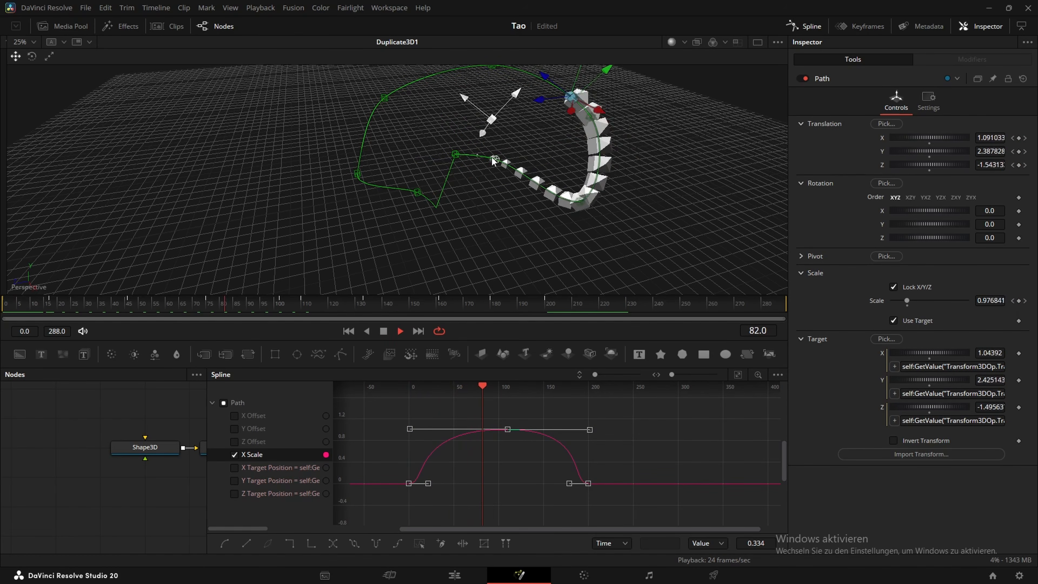
Step: Inspect the missing start of the trail around frames 266–274, loop Path's X Scale curve after its last keyframe, and play back from frame 0
click(695, 303)
drag(694, 302, 746, 303)
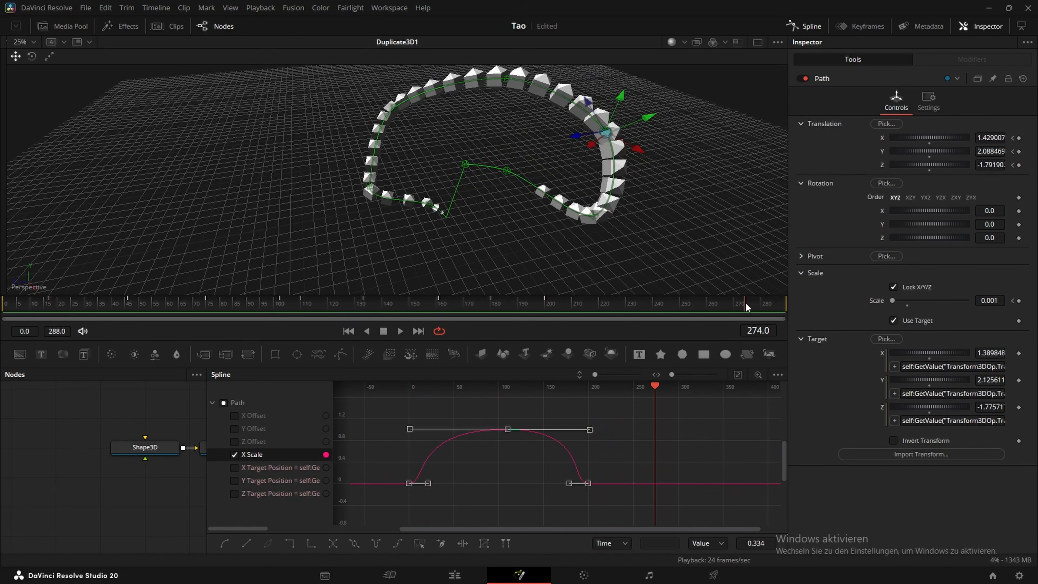
scroll(569, 215, up, 3)
scroll(537, 414, down, 3)
key(space)
click(699, 309)
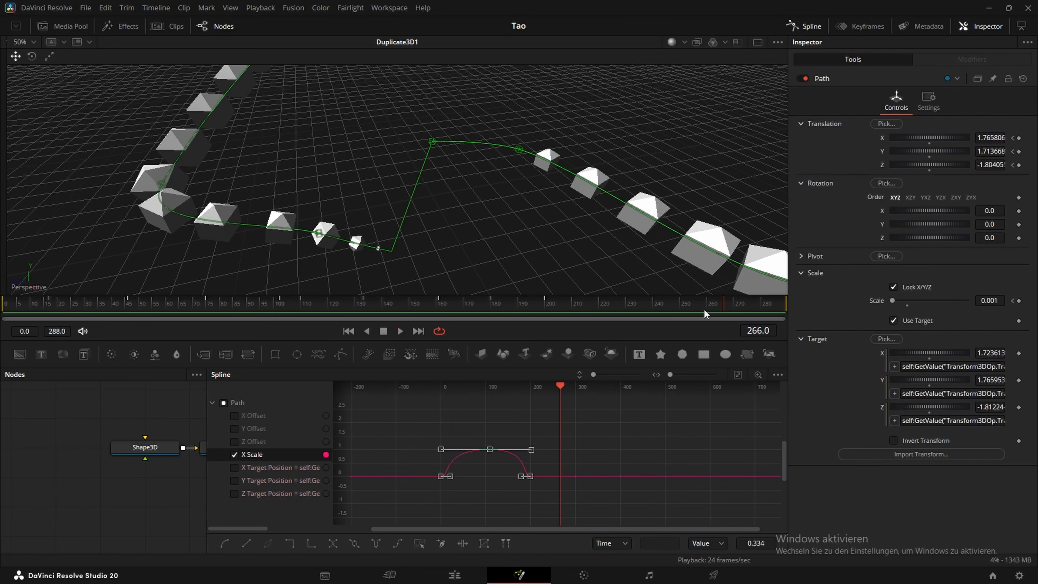
right_click(496, 450)
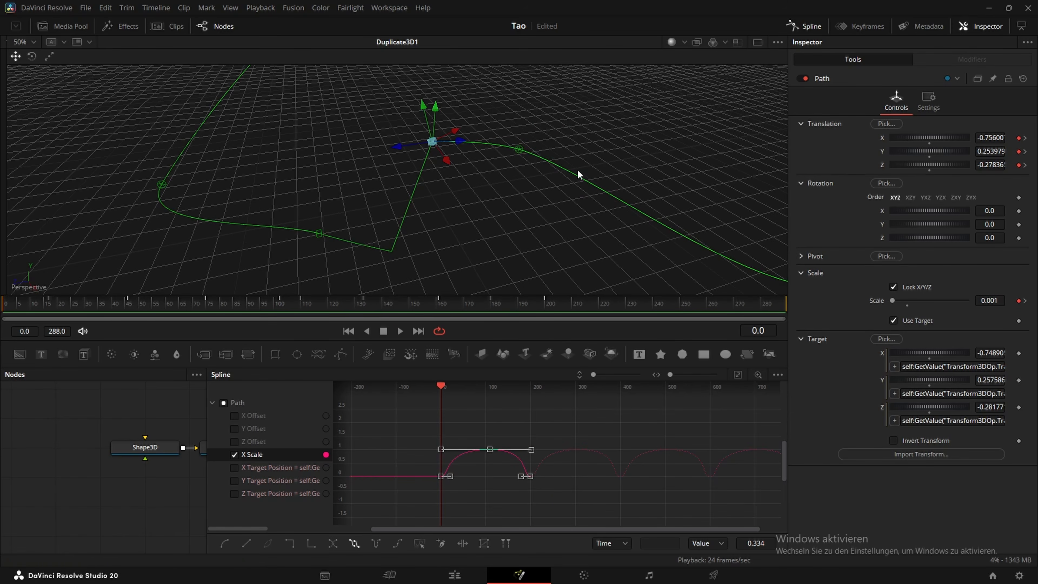
key(space)
scroll(492, 208, down, 1)
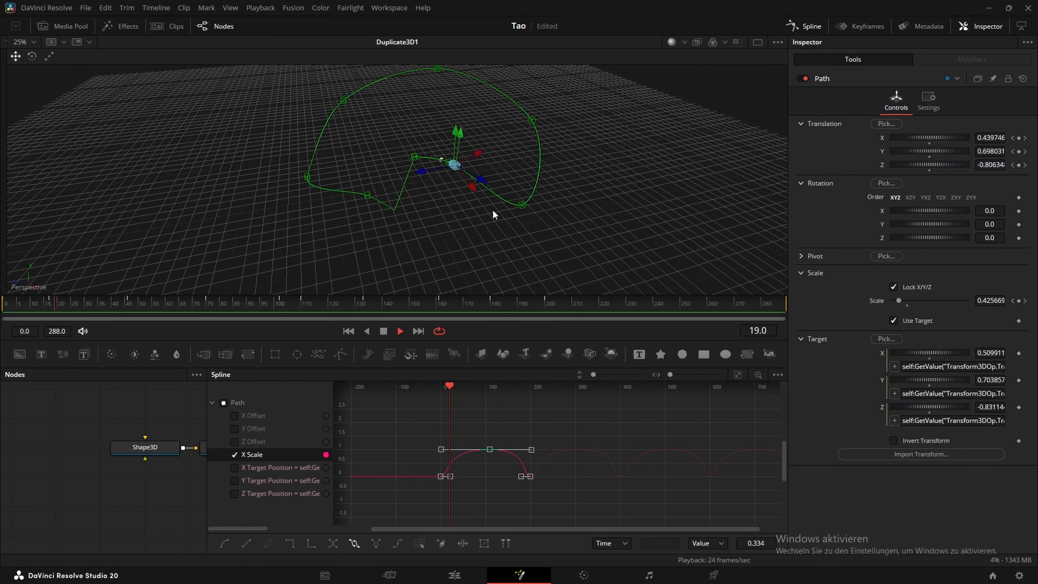
scroll(478, 183, up, 1)
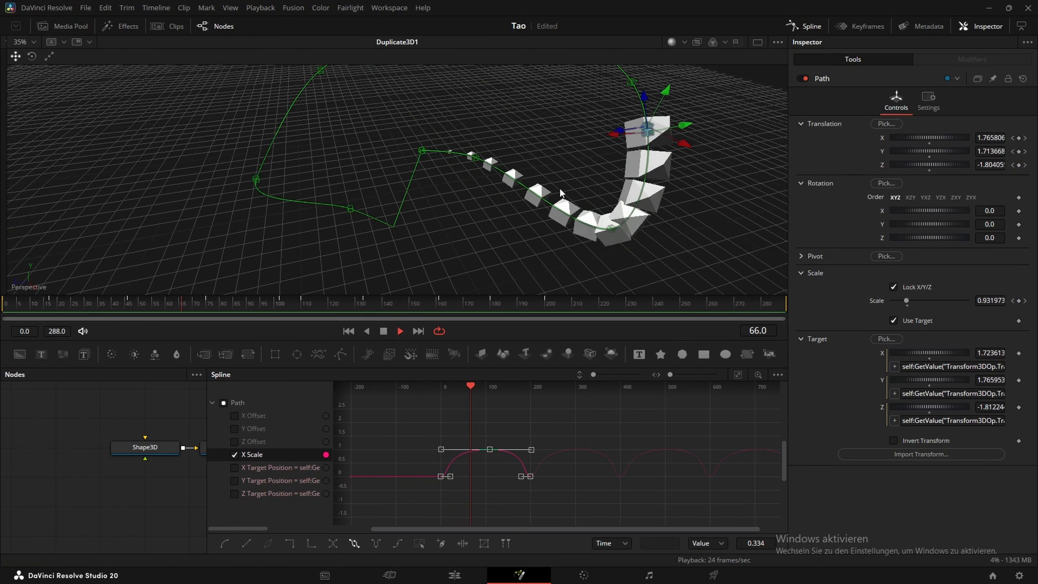
scroll(557, 210, up, 1)
Step: Set a preloop on Path's X Scale curve so it also repeats before its first keyframe, and save the project
right_click(477, 458)
mouse_move(517, 278)
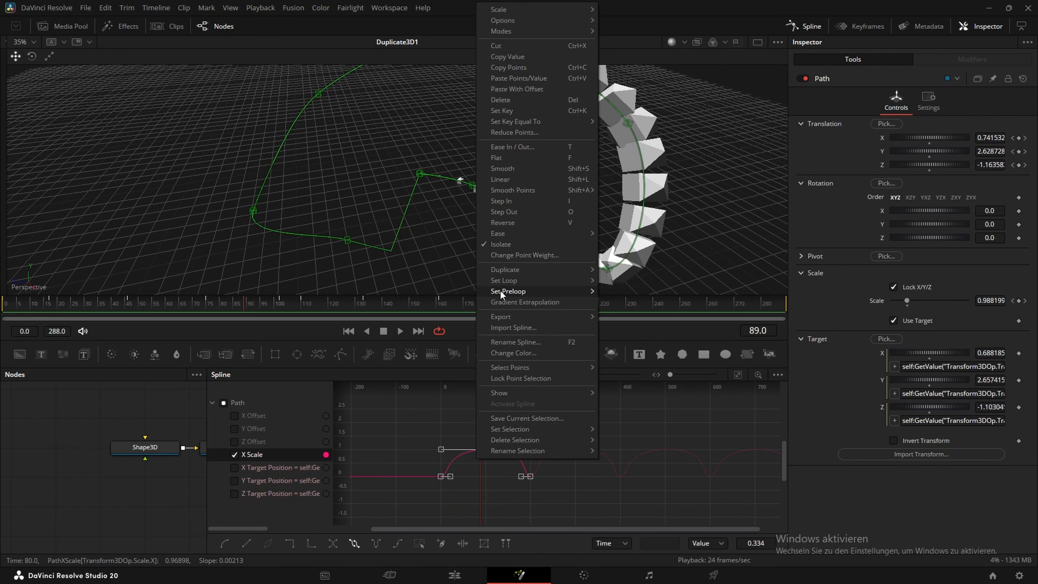
click(632, 290)
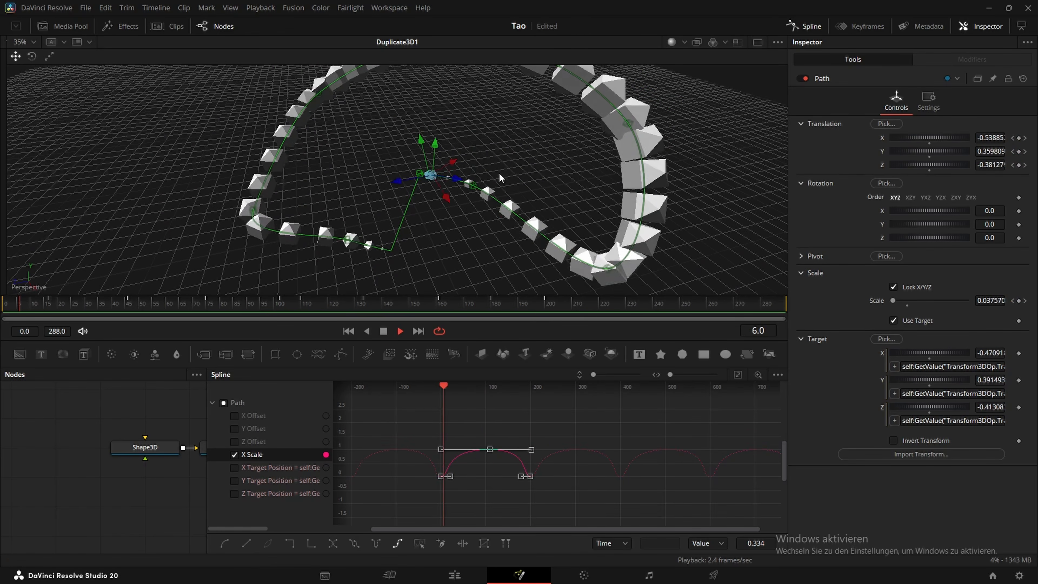
key(ctrl+s)
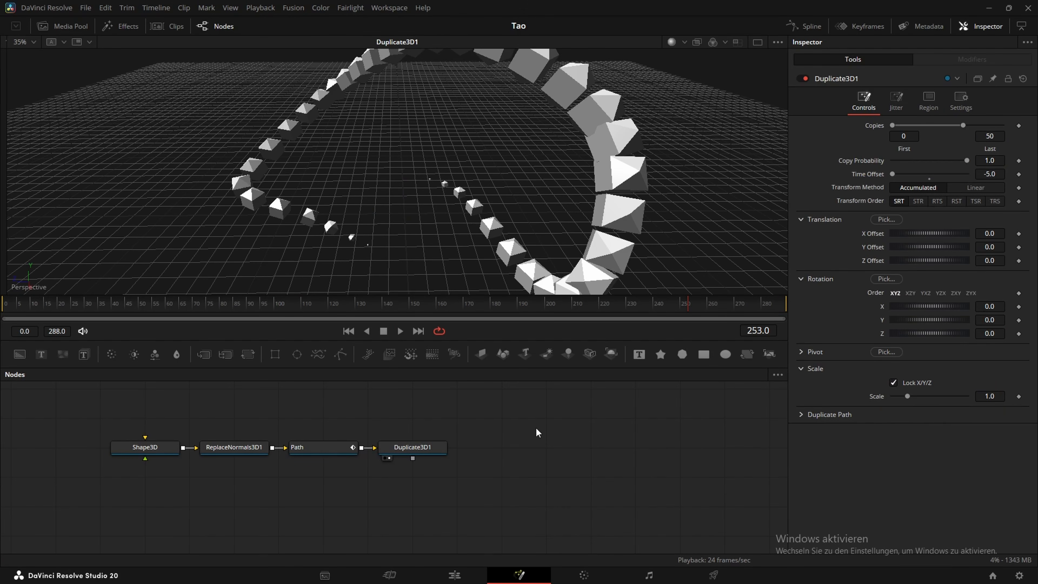
Step: Add a Time3D node directly after Duplicate3D1
click(442, 447)
key(shift+space)
text(duplic)
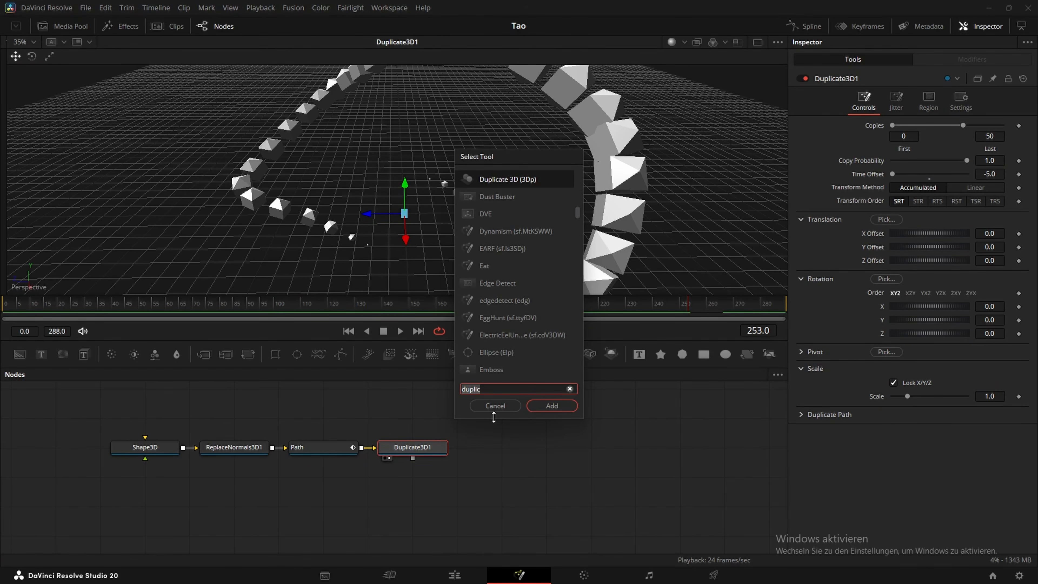
key(ctrl+a)
text(time3d)
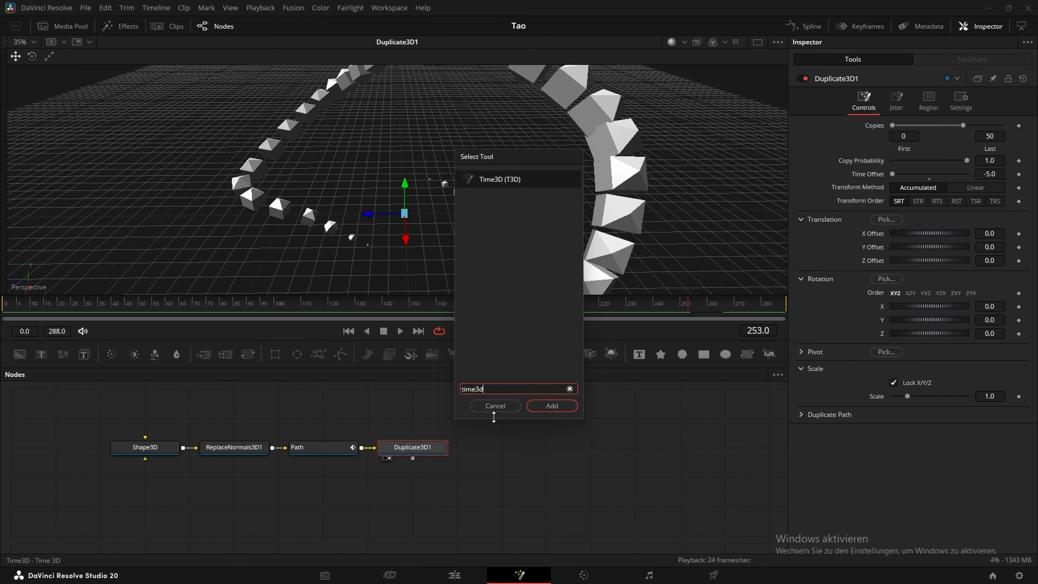
key(Return)
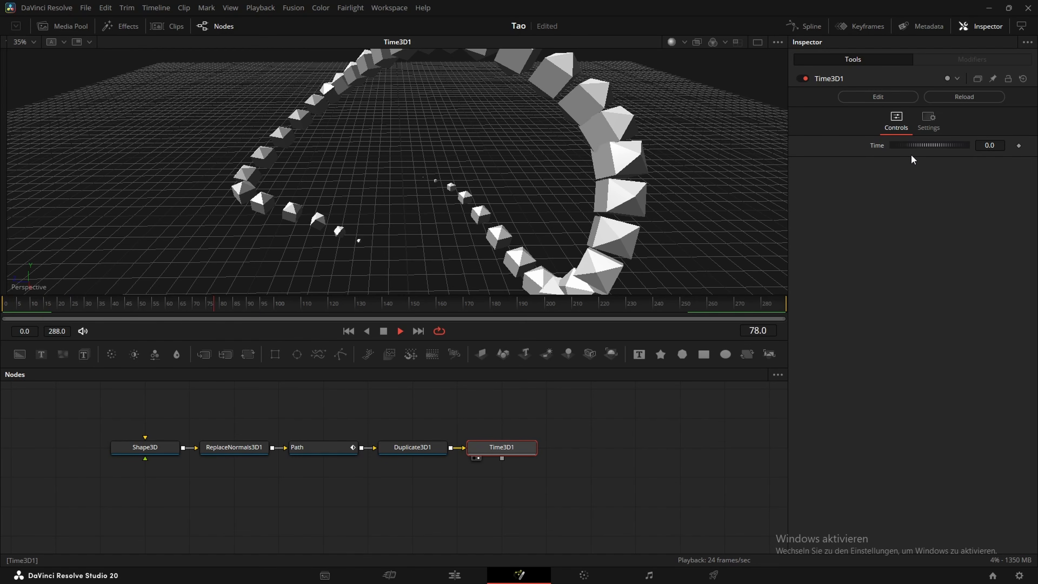
Step: Drive the Time3D1 node's Time value with the expression time*0.2
key(space)
right_click(872, 145)
right_click(873, 141)
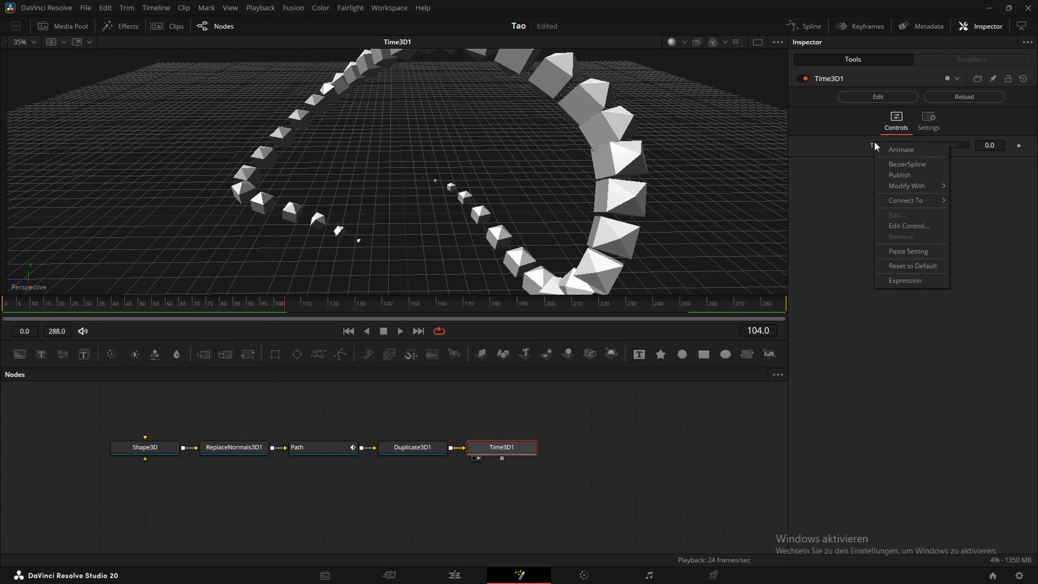
click(906, 281)
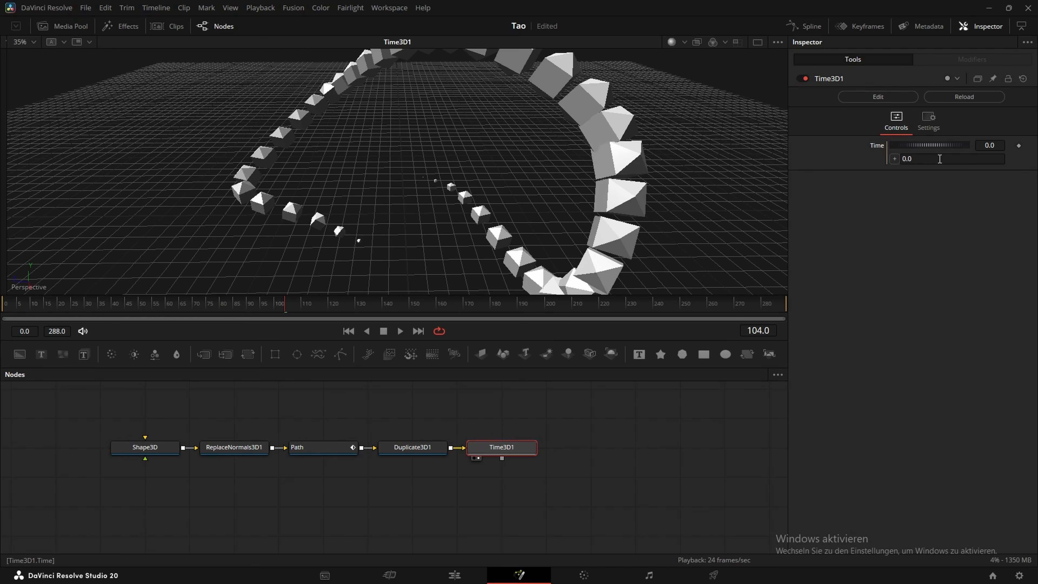
text(time)
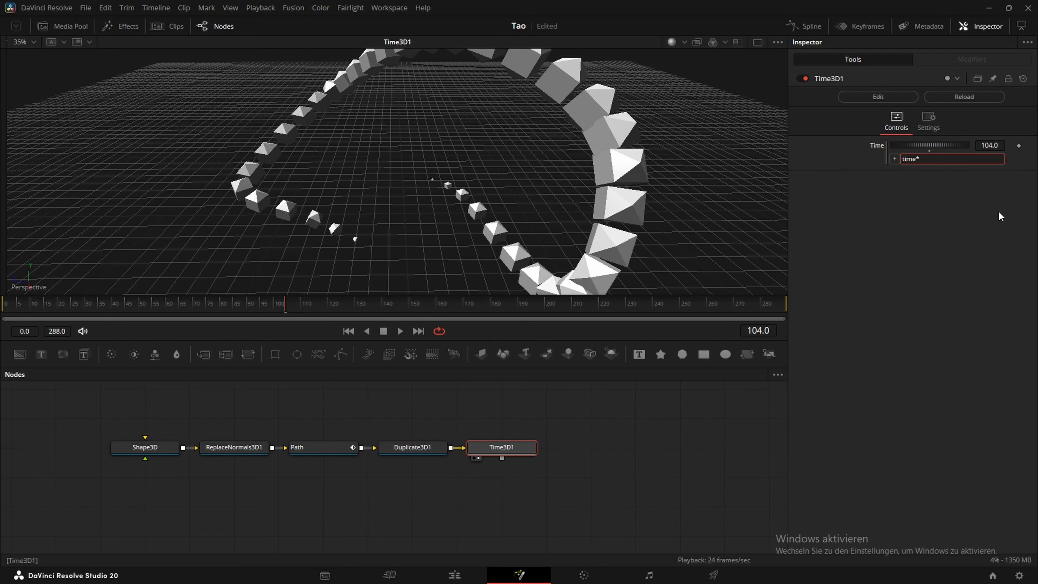
text(*0.2)
key(Return)
Step: Play back the slowed animation and review the settings of the Path, Duplicate3D1 and Time3D1 nodes
key(space)
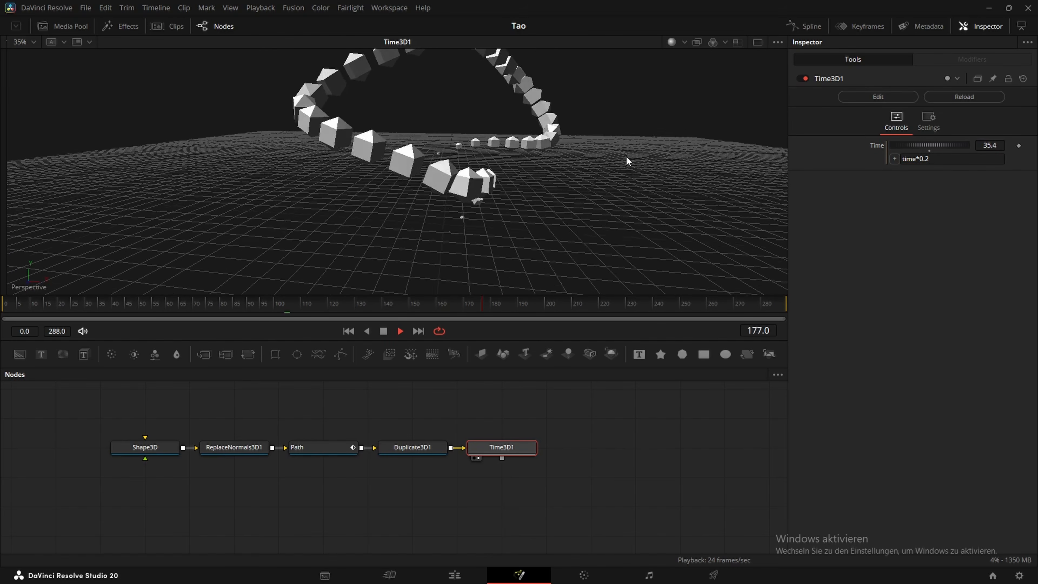
key(space)
click(353, 449)
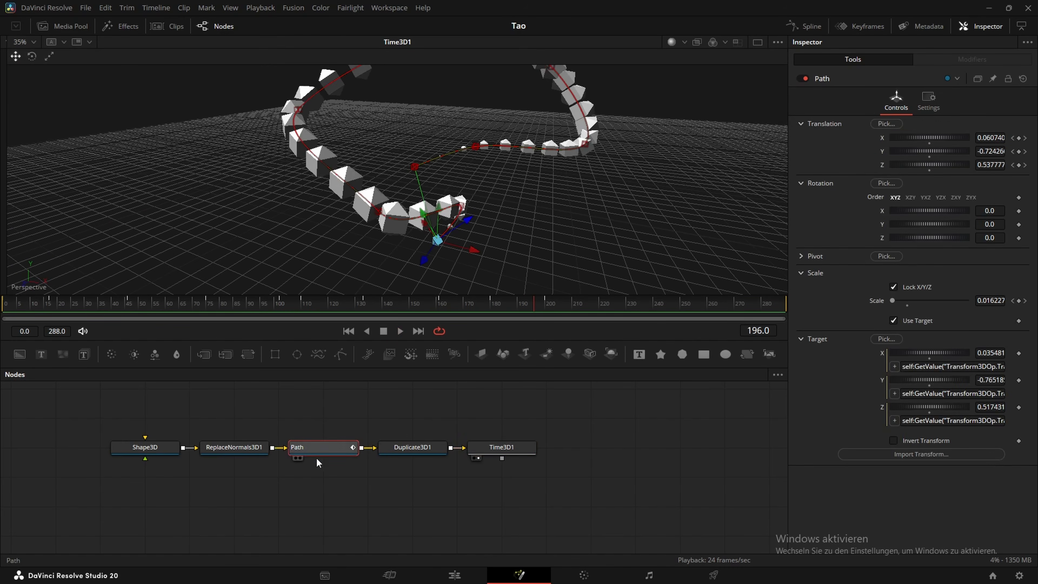
click(425, 448)
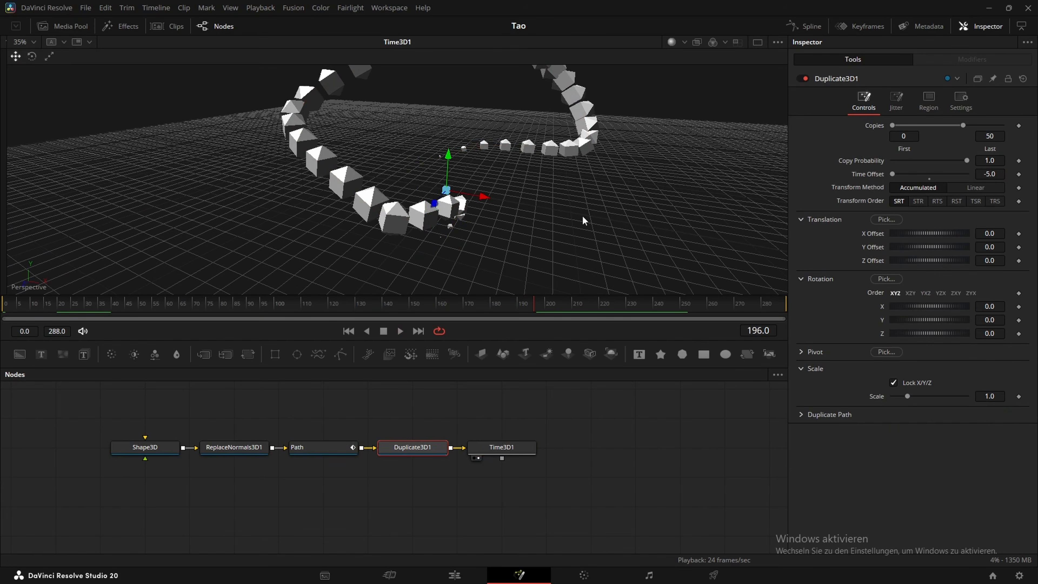
click(502, 447)
key(space)
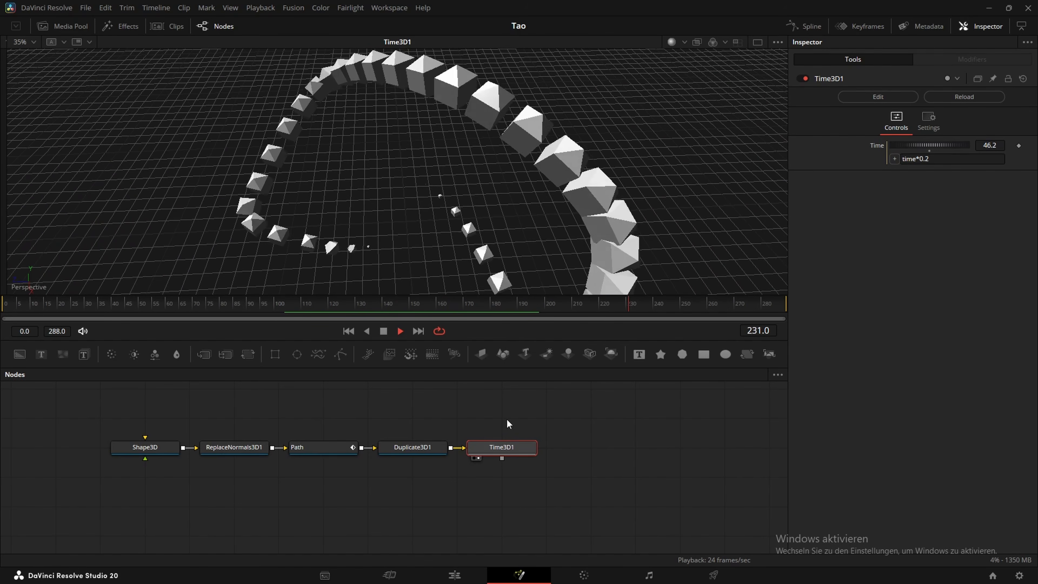
Step: Add a Renderer 3D node after Time3D1
key(shift+space)
text(time3dre)
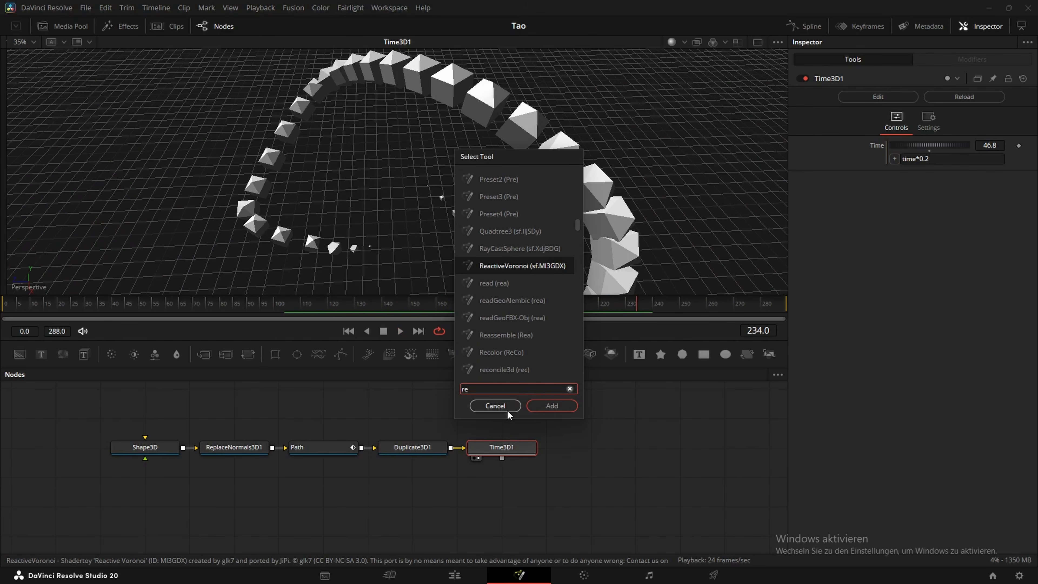
text(der)
key(BackSpace)
key(BackSpace)
key(BackSpace)
text(nder)
key(Up)
key(Up)
key(Return)
Step: Merge a 3D camera into the scene before Renderer3D and set its Z translation to 10.21
drag(589, 354, 345, 493)
click(912, 100)
drag(989, 165, 1033, 164)
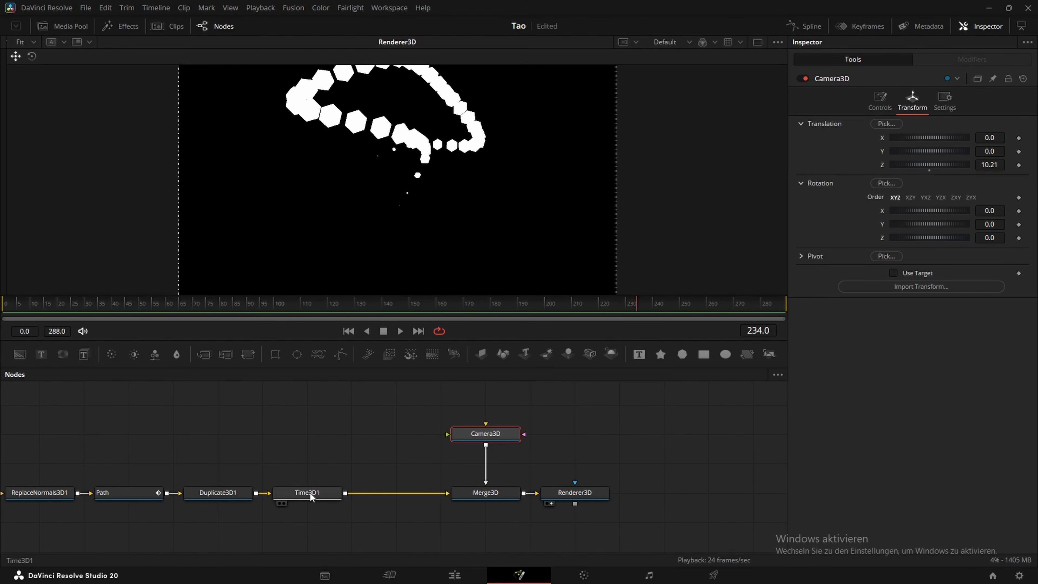
Step: Insert a Transform 3D node after Time3D1 and rotate the trail around its X and Y axes
click(338, 494)
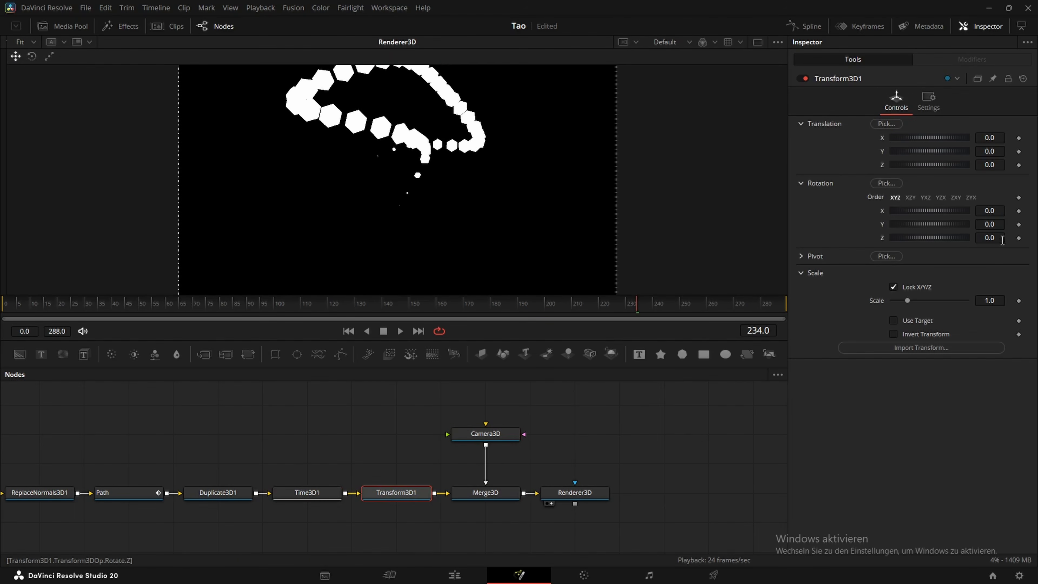
drag(990, 224, 967, 224)
drag(990, 211, 960, 211)
drag(990, 224, 786, 232)
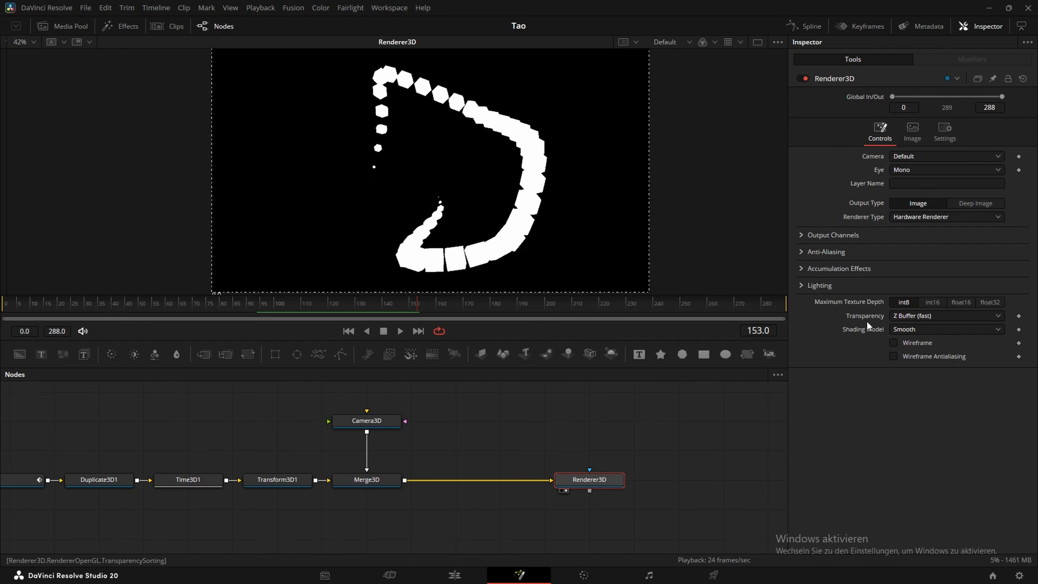
Step: Add a Directional Light node beside Camera3D
click(470, 422)
key(shift+space)
text(dru)
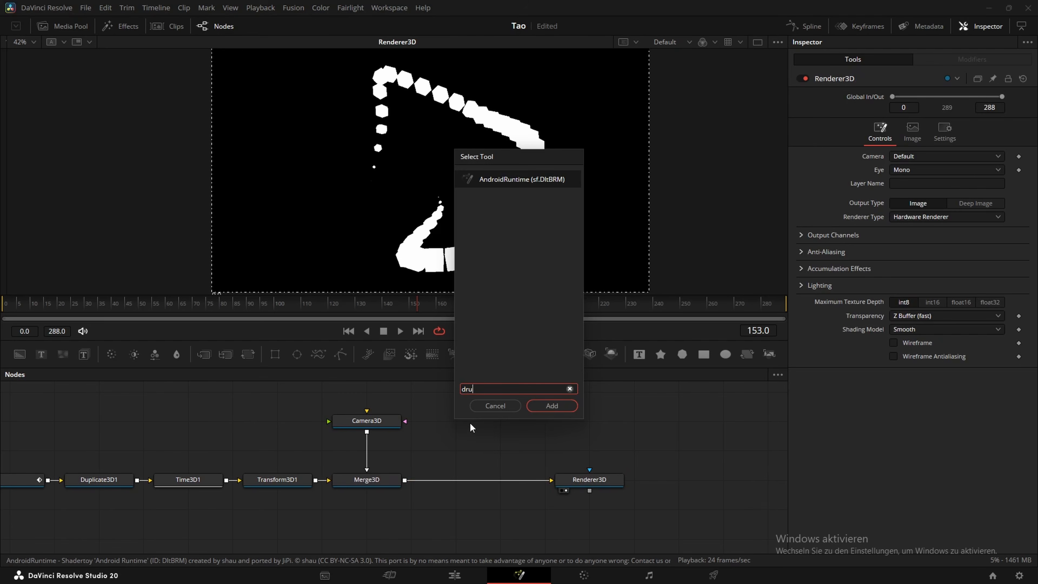
key(BackSpace)
key(BackSpace)
text(ire)
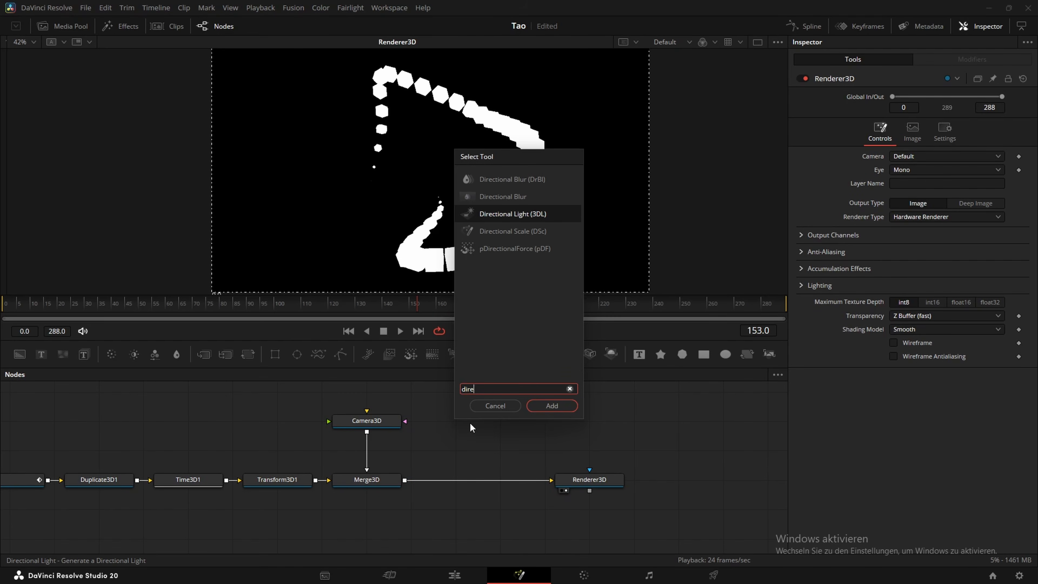
key(Return)
Step: Add an Ambient Light node and merge the lights into the scene between Merge3D and Renderer3D
click(528, 421)
key(shift+space)
text(ambie)
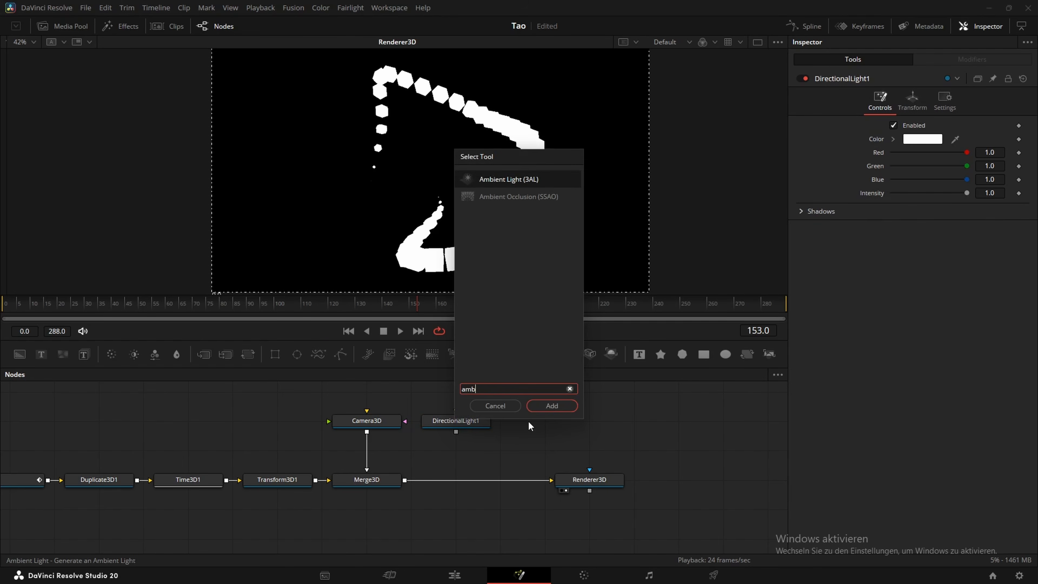
key(Return)
drag(545, 431, 405, 480)
drag(593, 482, 636, 482)
drag(494, 481, 494, 480)
Step: Enable lighting in Renderer3D and set AmbientLight1's intensity to 0.2
click(800, 286)
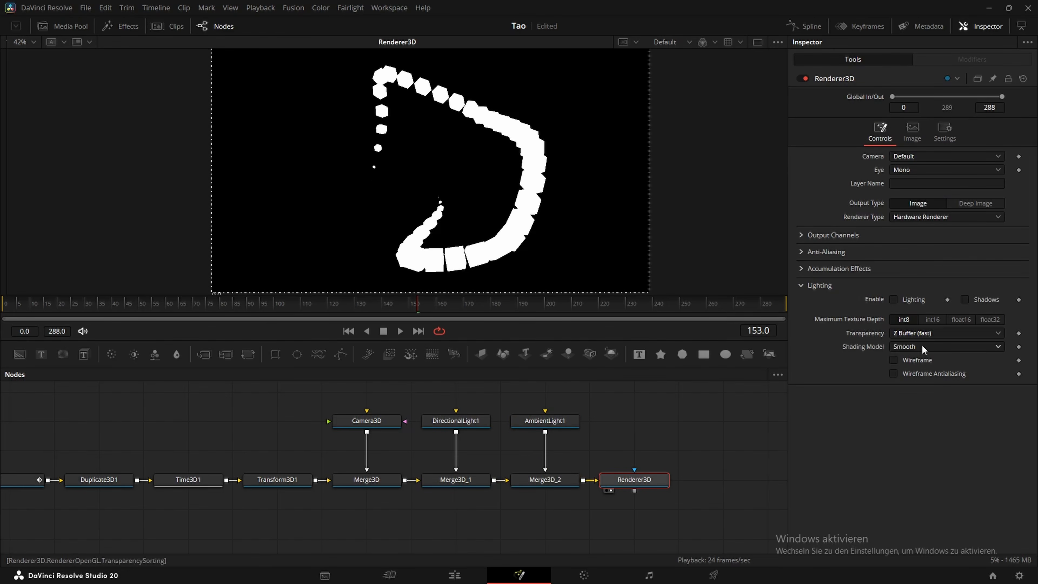
click(894, 300)
click(546, 420)
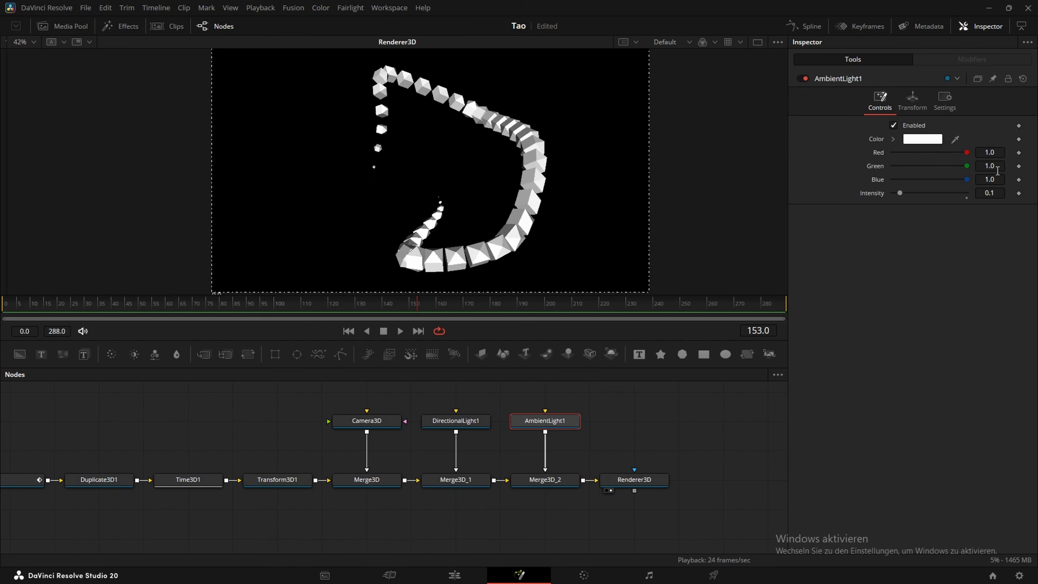
click(997, 198)
key(BackSpace)
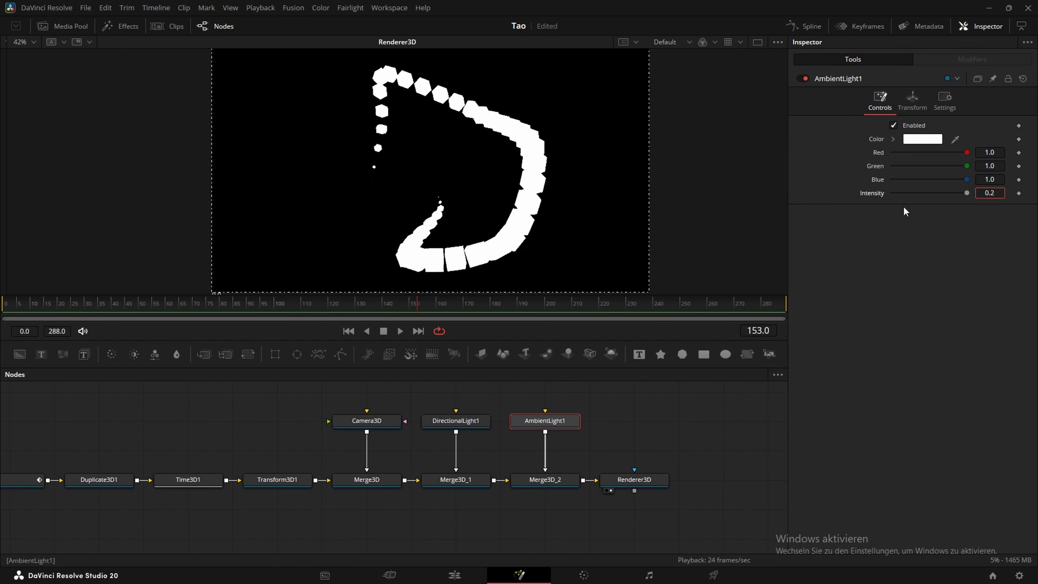
key(Return)
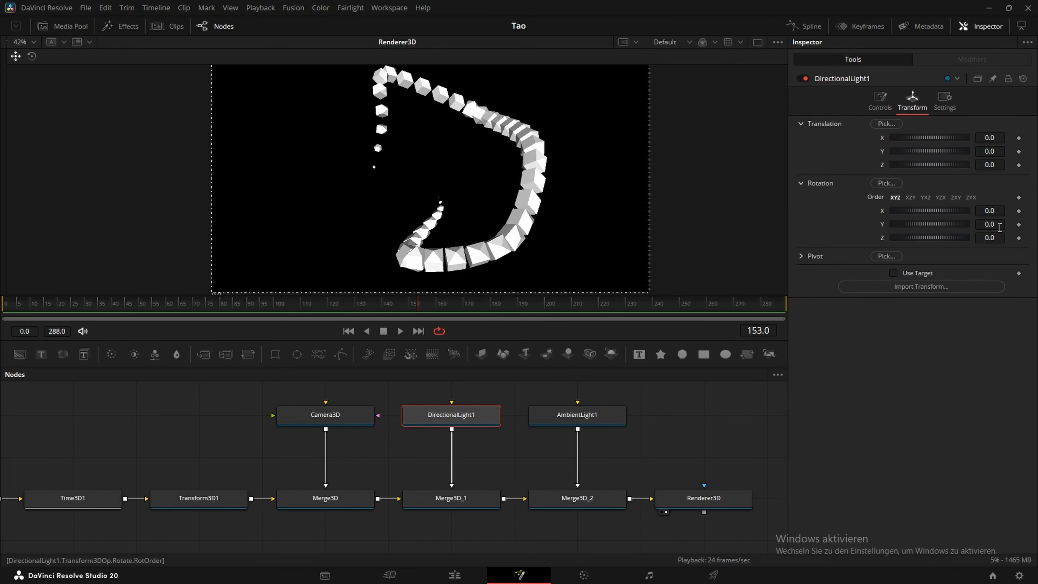
Step: Set DirectionalLight1's X rotation to -80, play back the animation, and fine-tune the light's X rotation
click(989, 211)
text(-80)
key(Return)
key(space)
drag(925, 210, 929, 214)
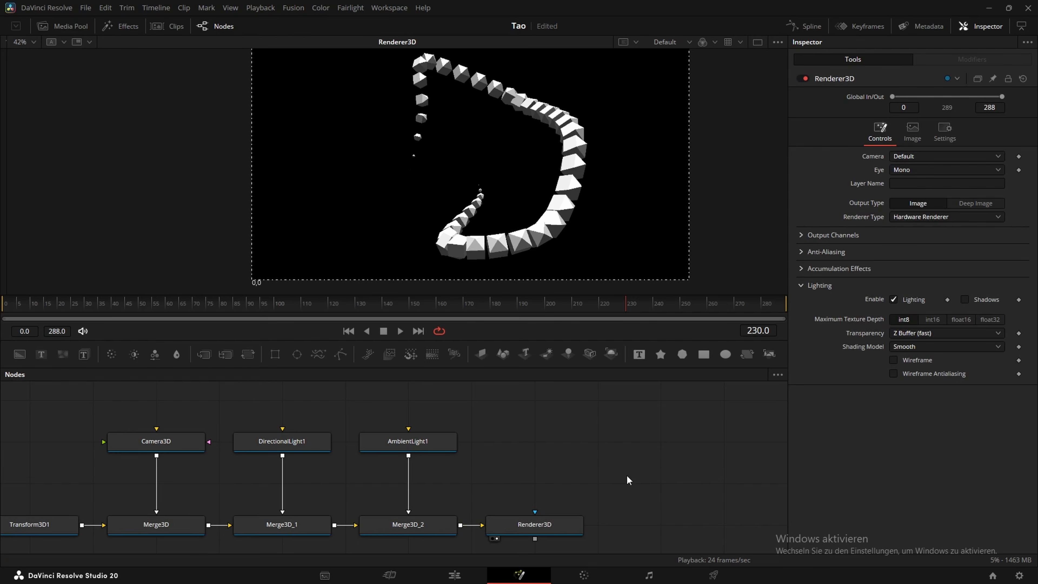
Step: Add an Ambient Occlusion node after Renderer3D and connect Camera3D to its camera input
drag(626, 474, 522, 461)
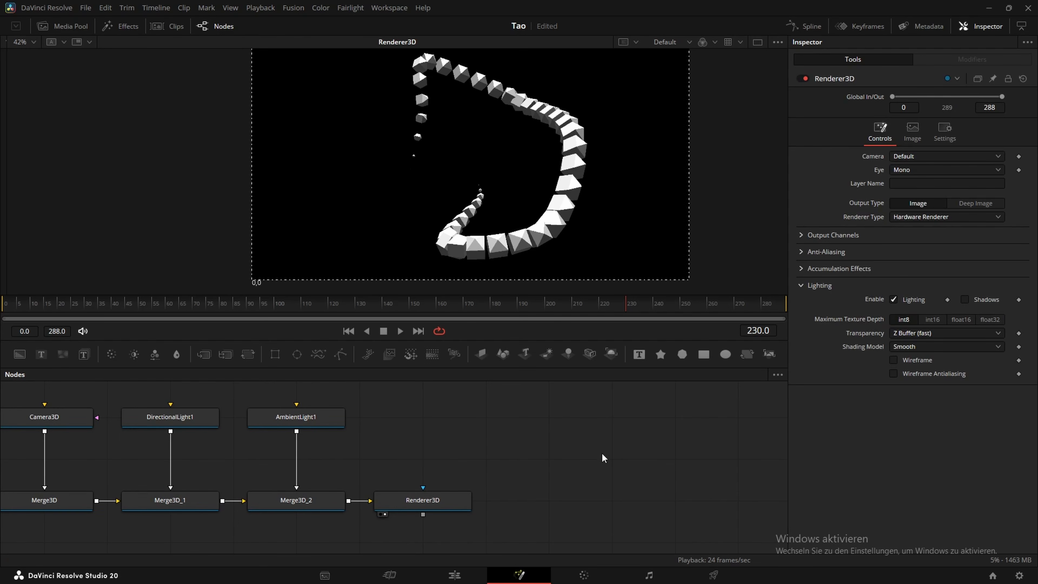
scroll(550, 449, up, 1)
scroll(567, 151, up, 5)
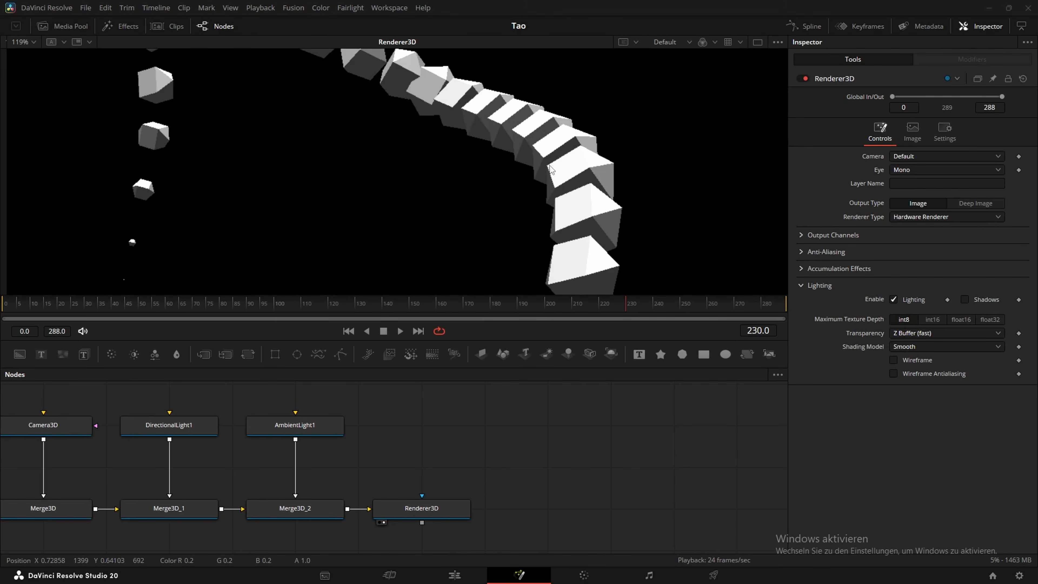
scroll(514, 149, down, 3)
key(shift+space)
text(amb)
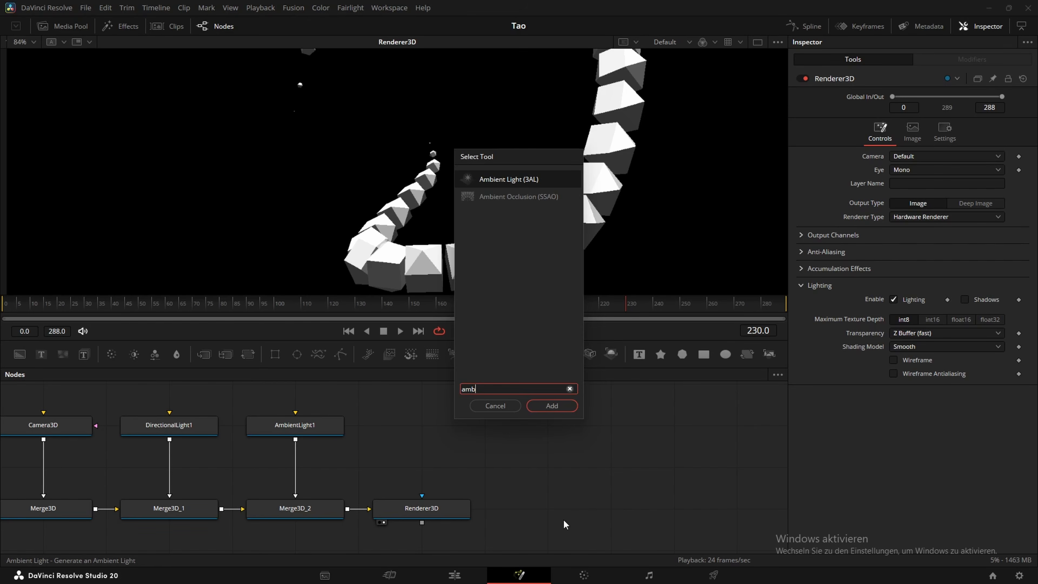
text(ie)
key(Down)
key(Return)
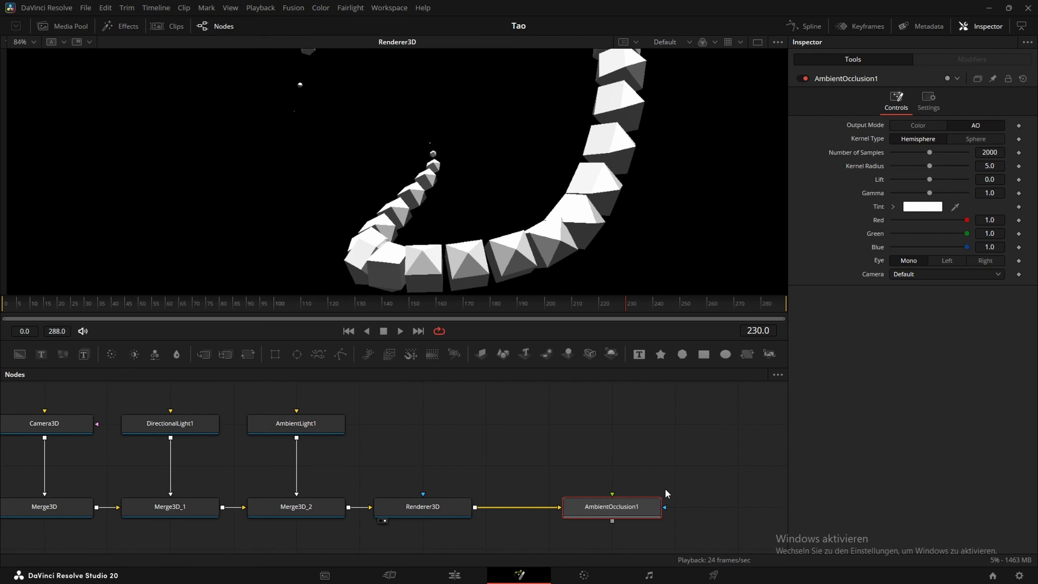
scroll(631, 509, down, 3)
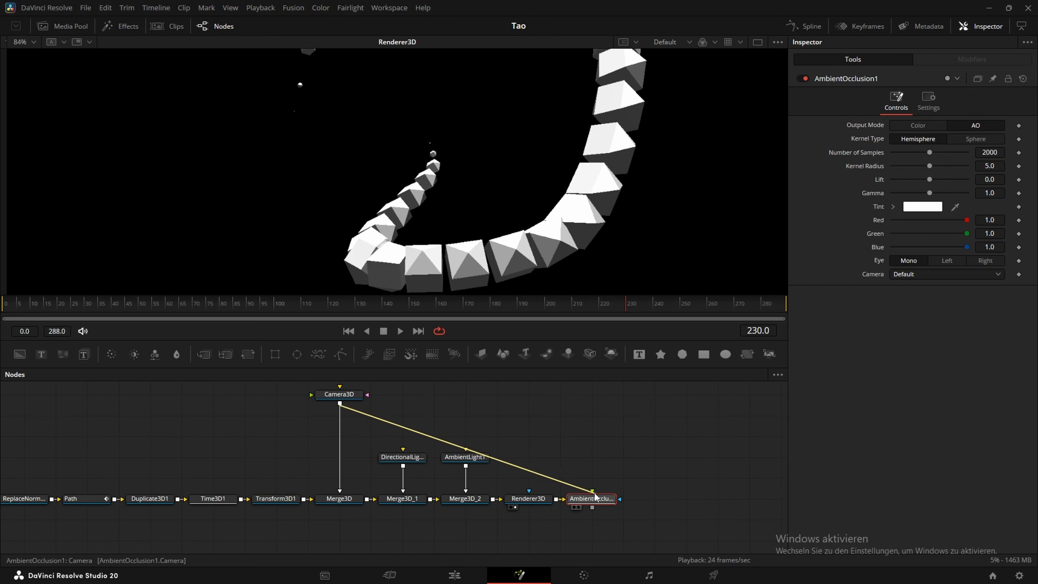
Step: Enable the Z and Normal output channels in Renderer3D
scroll(599, 501, up, 4)
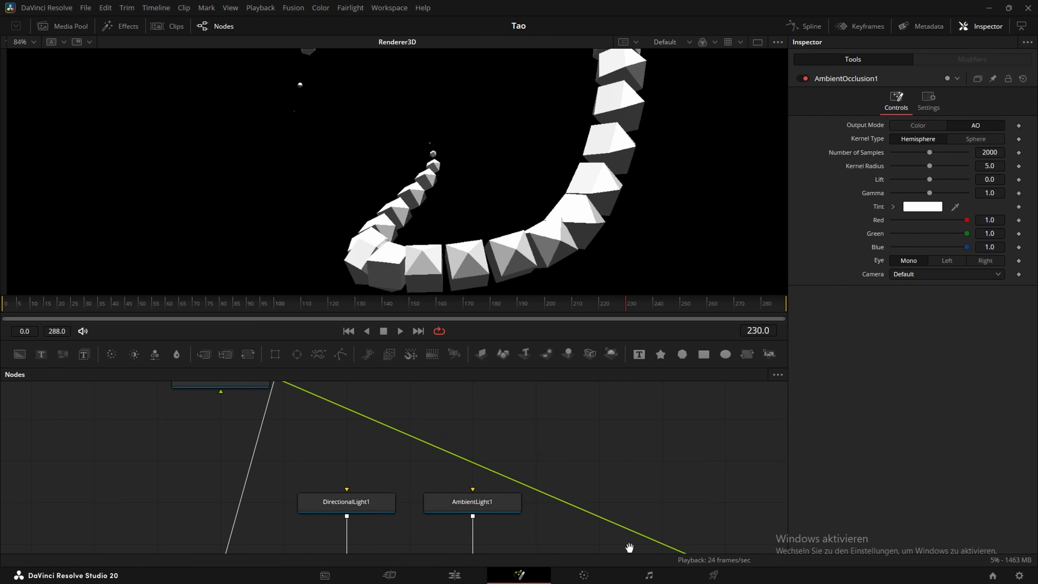
click(543, 524)
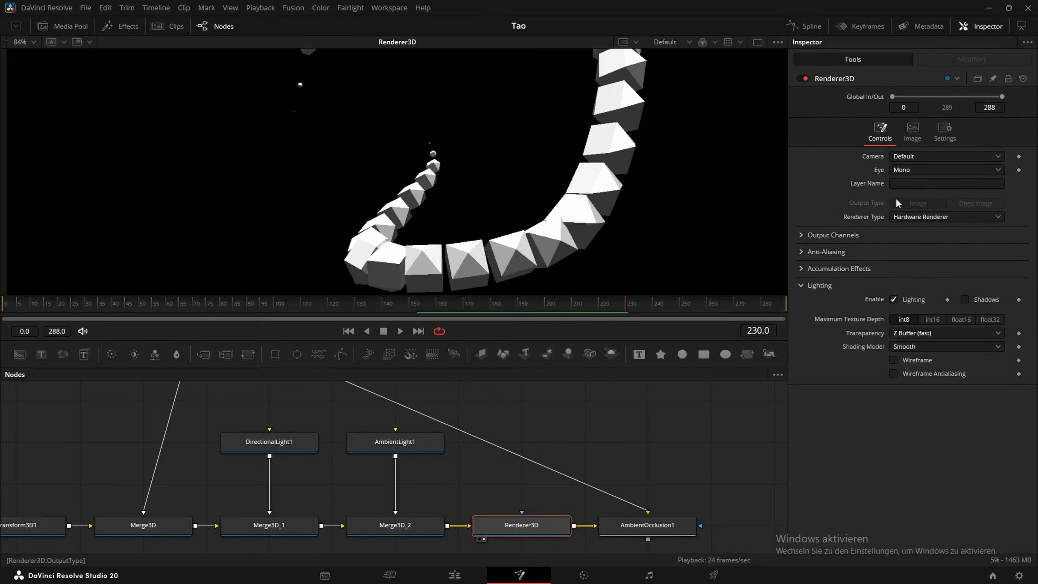
click(803, 236)
click(893, 263)
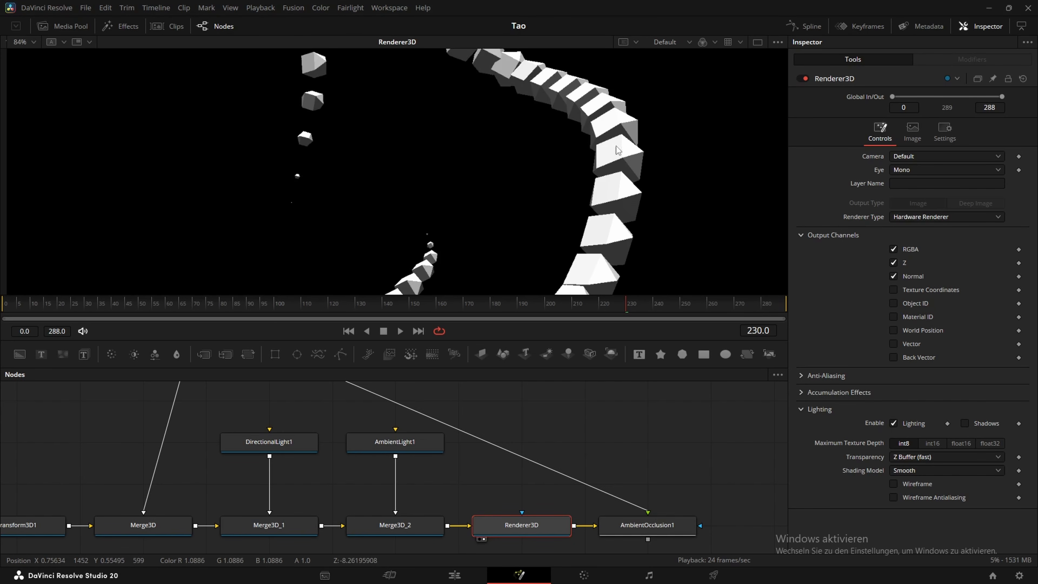
Step: View AmbientOcclusion1, set its kernel radius to 1.01 and gamma to 0.25 in AO mode, and switch the output mode to Color
click(648, 525)
drag(609, 295, 609, 395)
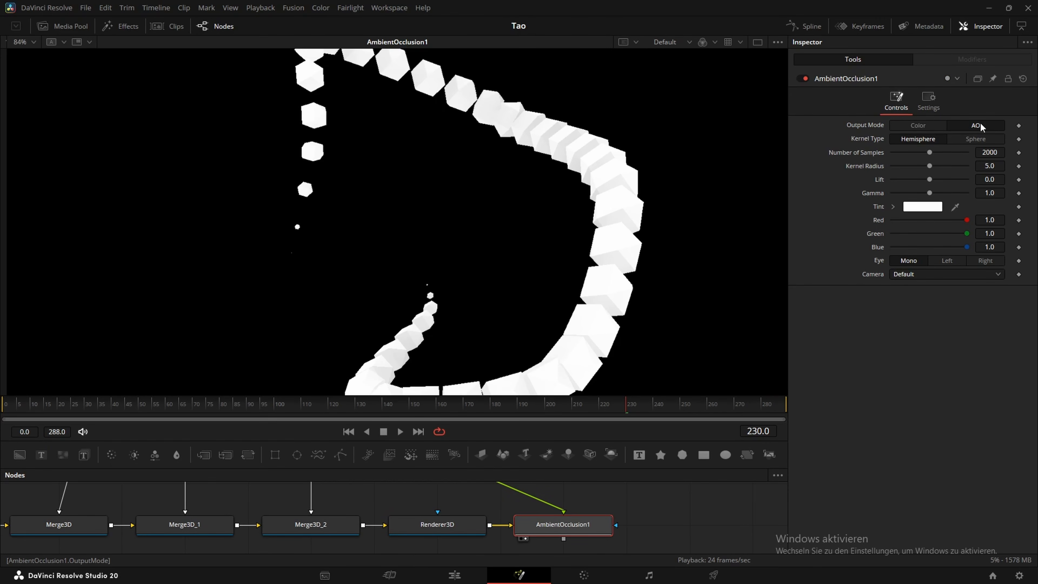
click(933, 127)
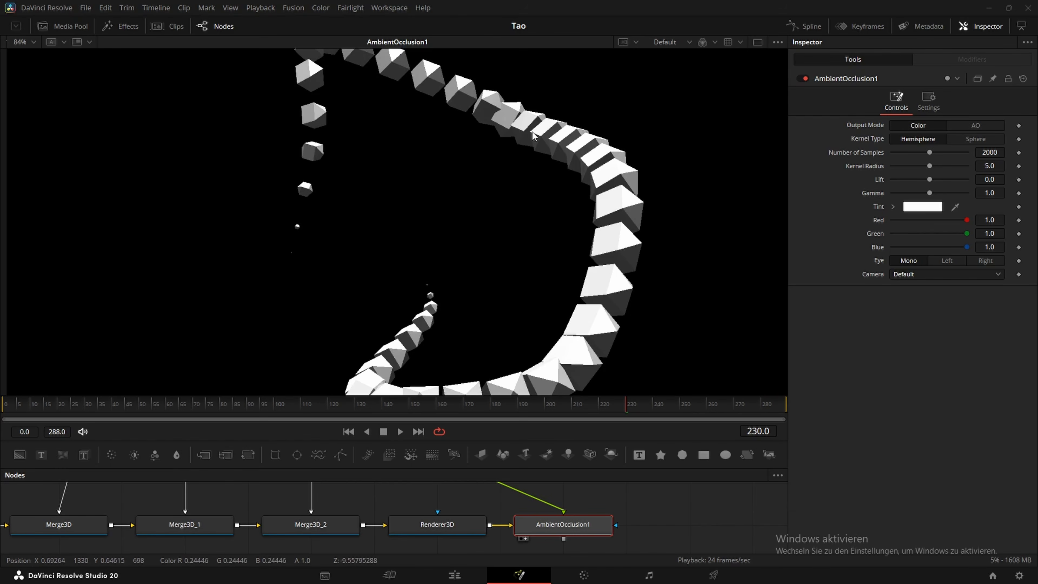
click(976, 125)
drag(929, 165, 893, 164)
drag(927, 194, 893, 193)
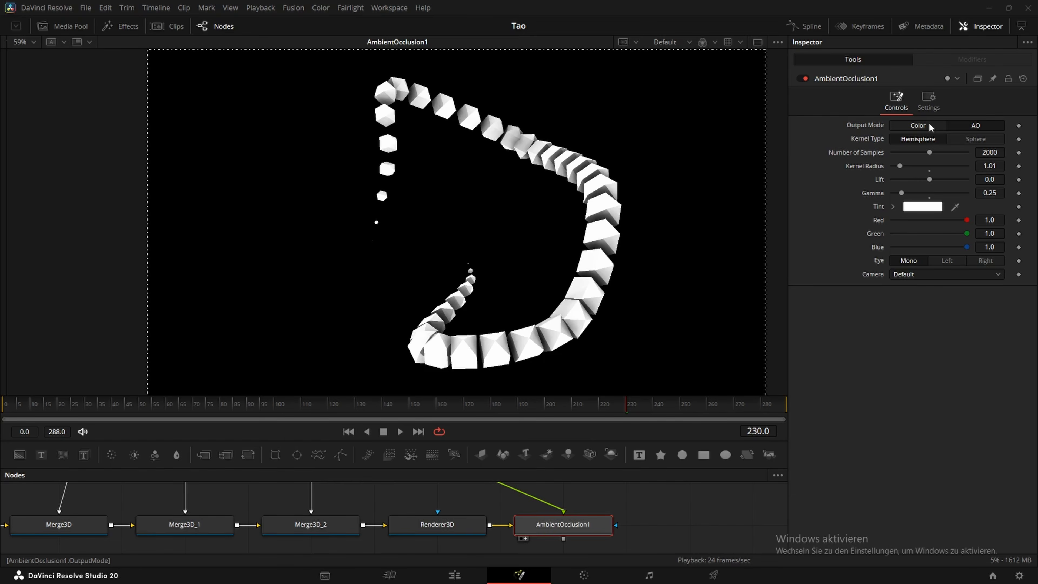
click(930, 126)
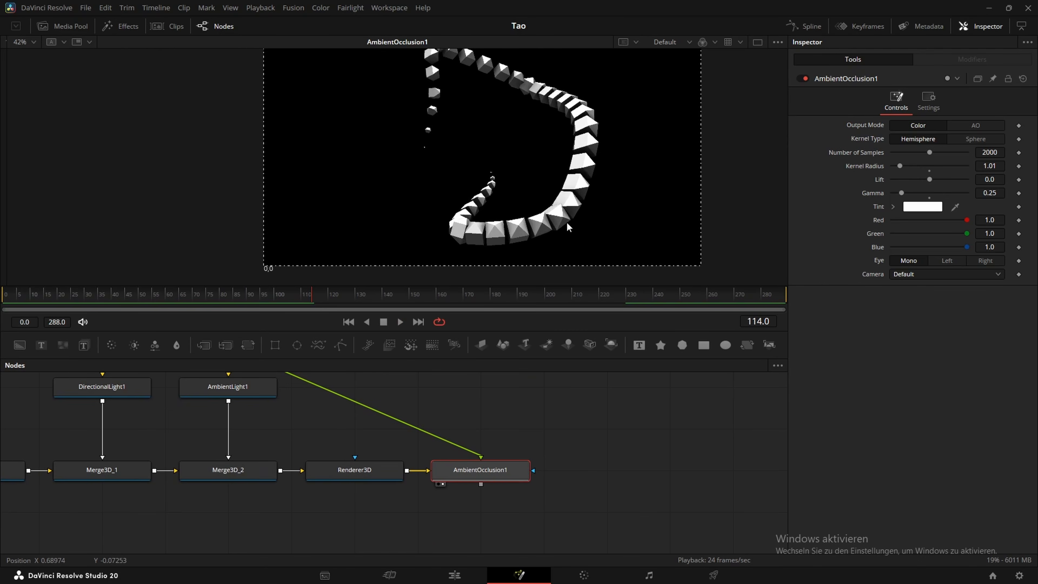
Step: Inspect the jagged shape edges up close and set Renderer3D's image size to 3840 by 2160
scroll(589, 195, up, 3)
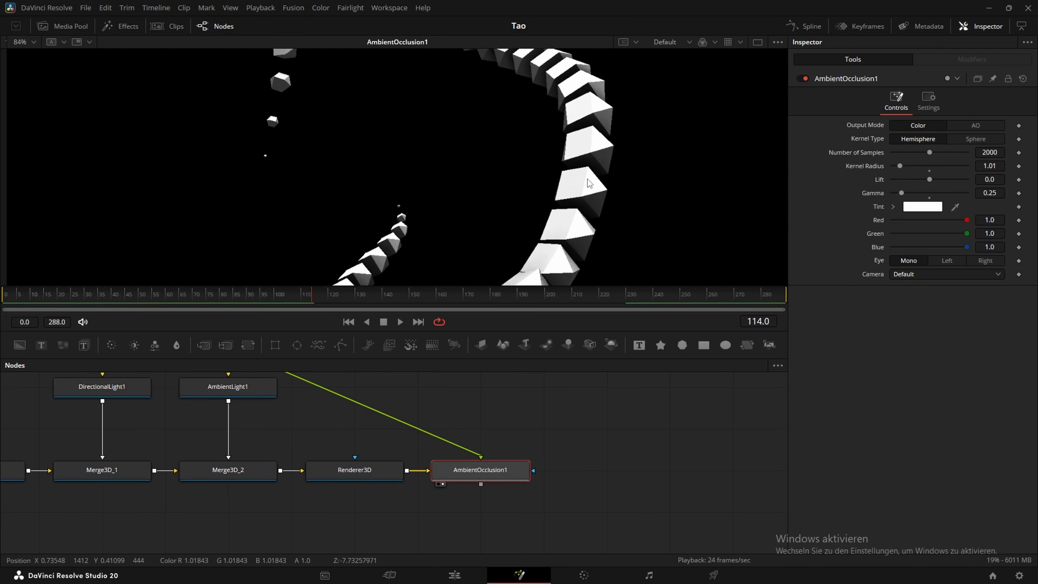
scroll(589, 189, up, 3)
drag(493, 359, 494, 438)
scroll(636, 192, up, 5)
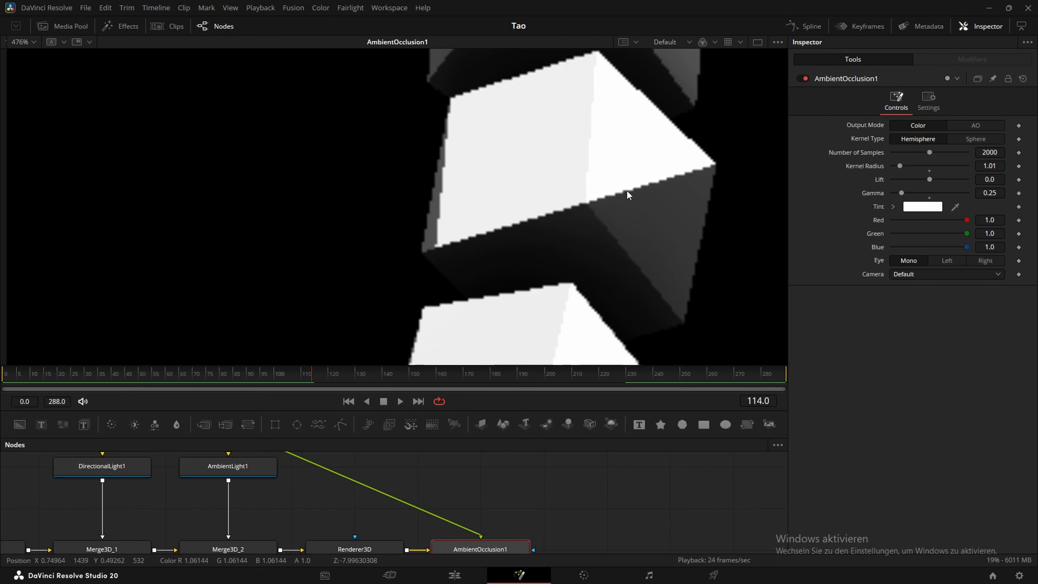
drag(498, 486, 509, 444)
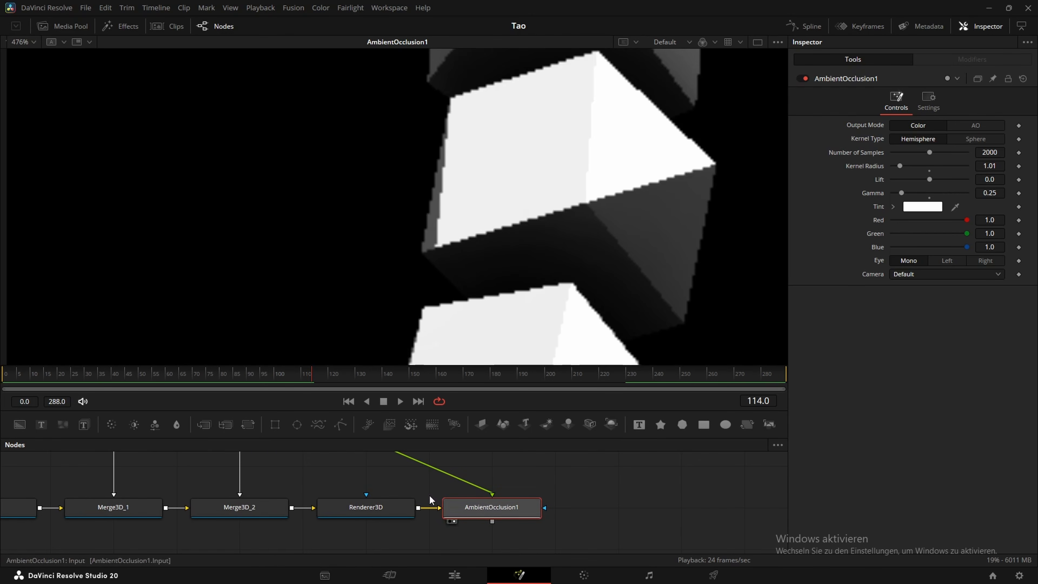
click(392, 511)
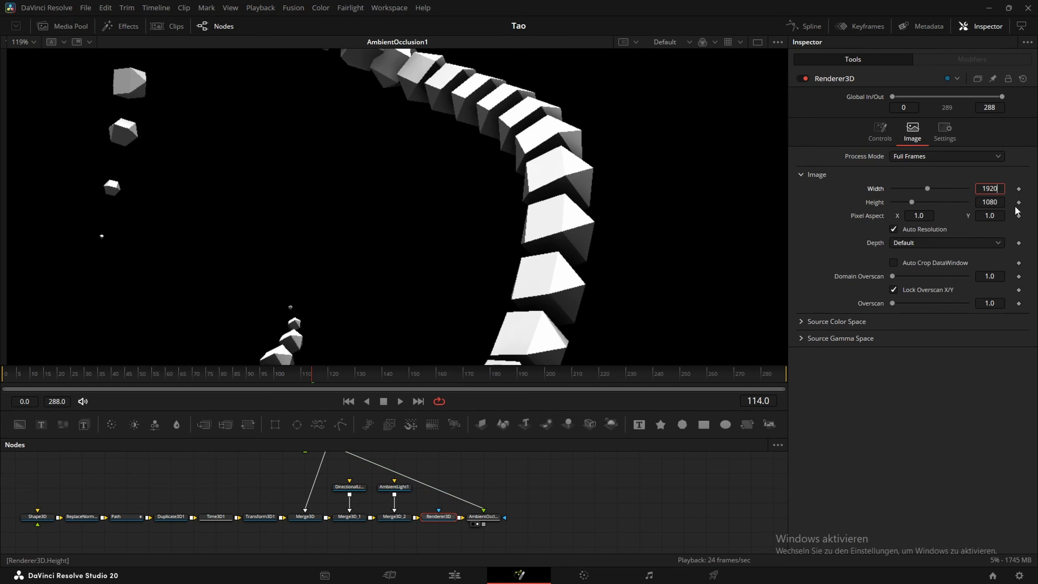
click(1020, 228)
key(Return)
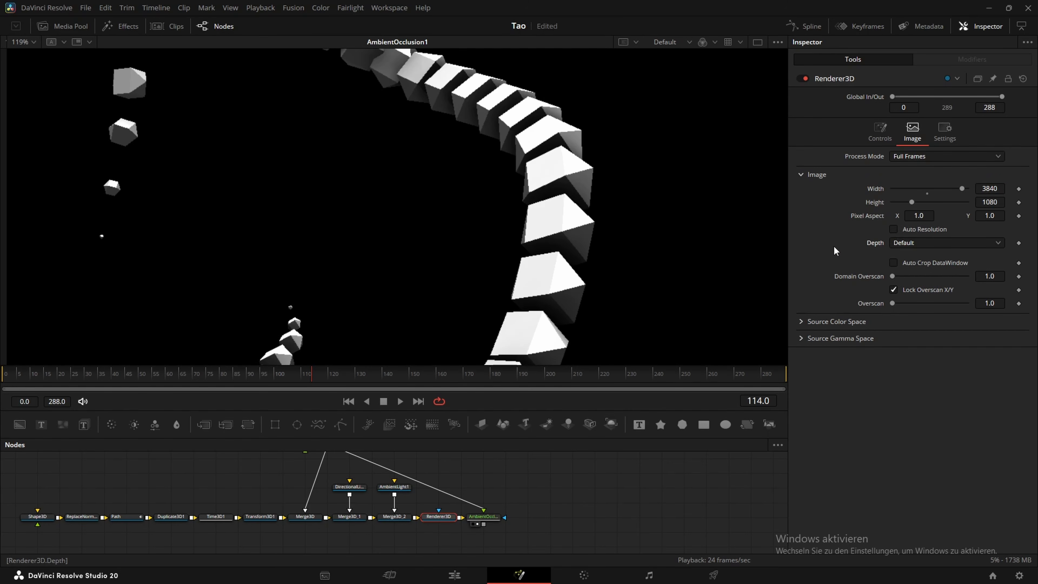
key(Return)
scroll(435, 489, up, 3)
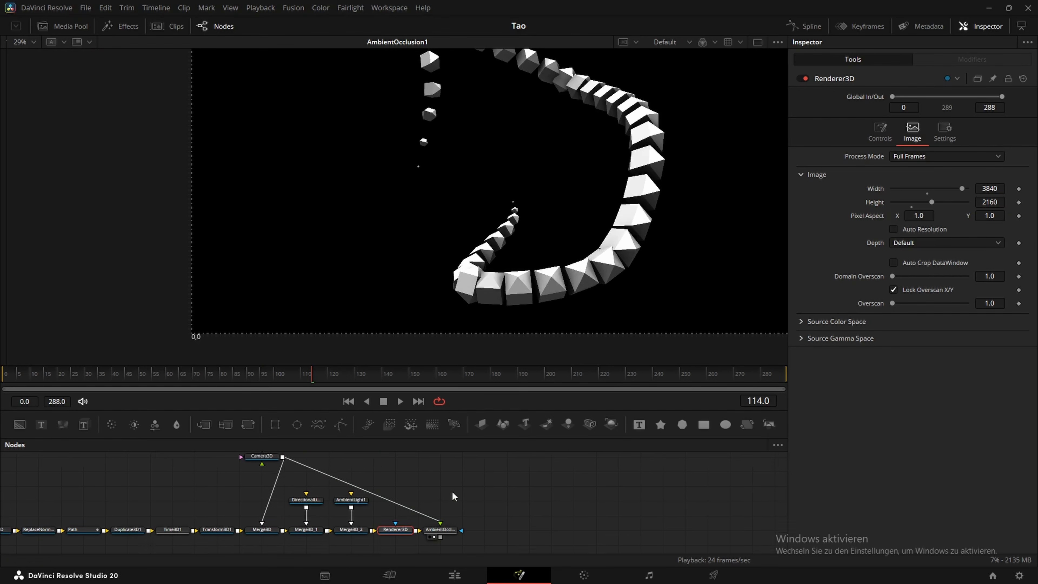
Step: Add a Scale node after AmbientOcclusion1 and set its size to 0.5
click(435, 489)
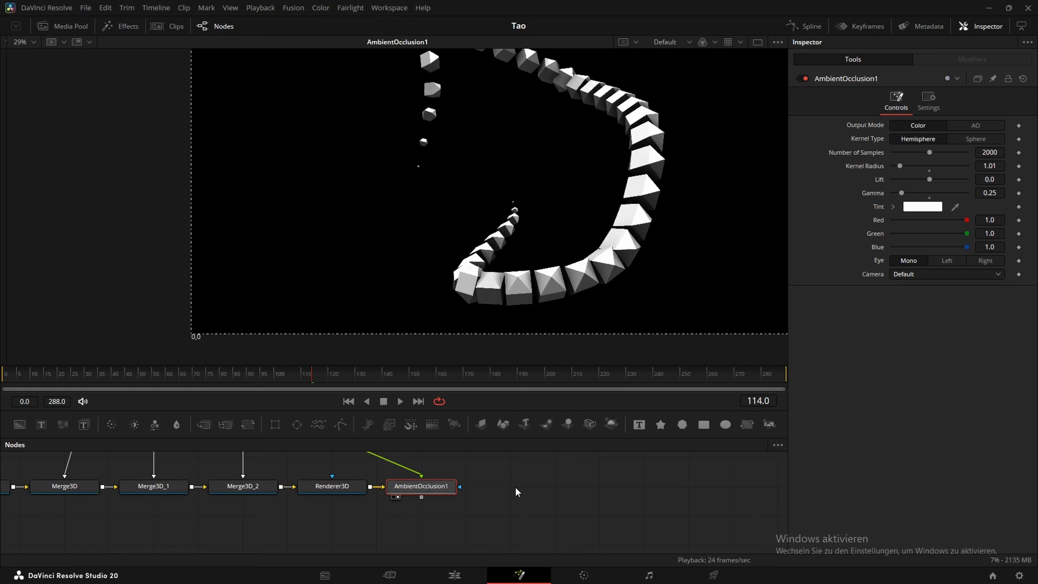
key(shift+space)
text(Scale)
key(Return)
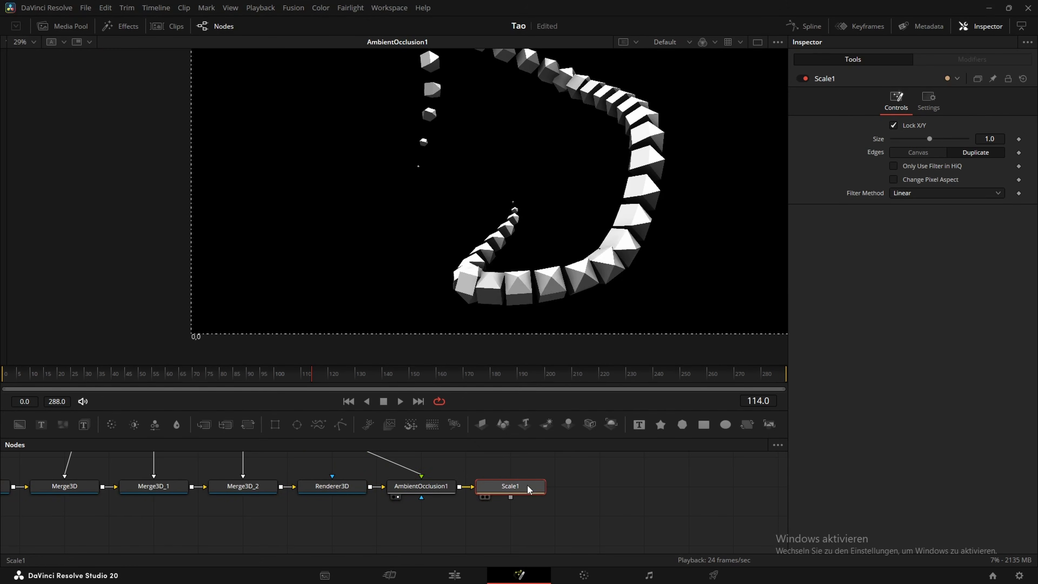
scroll(526, 486, up, 3)
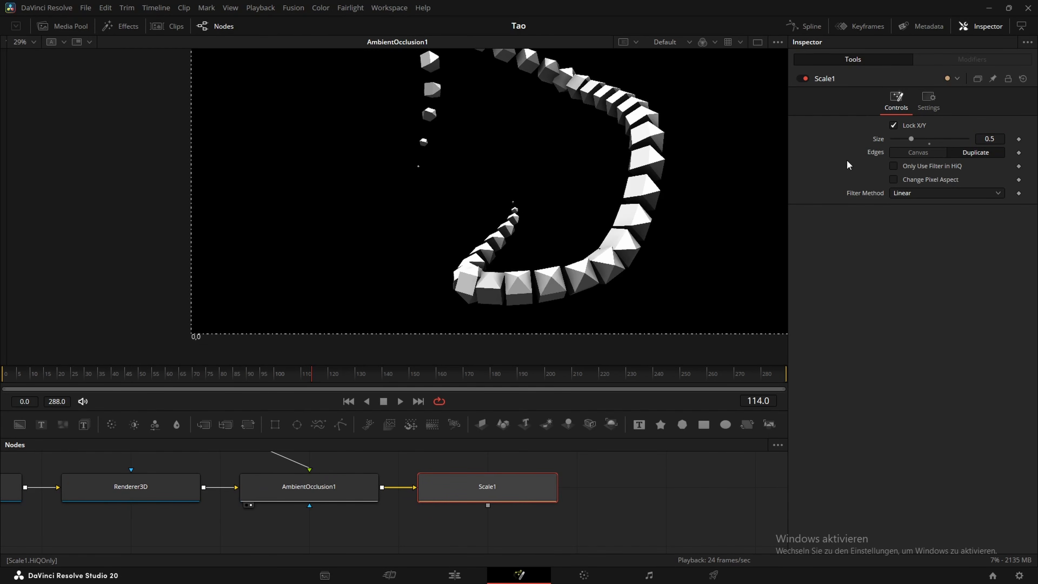
Step: Show Scale1's output in the viewer and play back the animation to check it
click(188, 480)
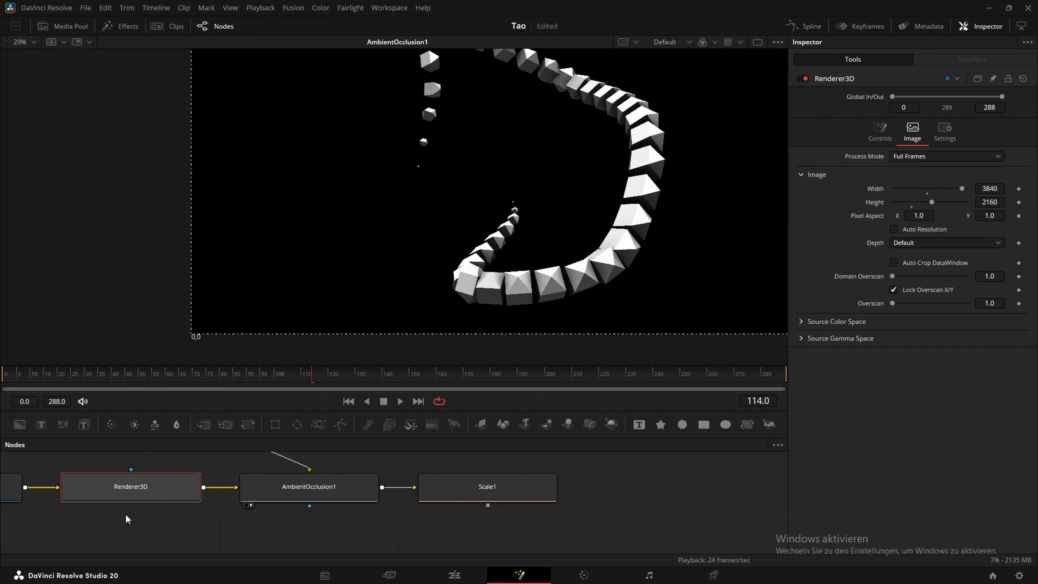
click(521, 492)
key(1)
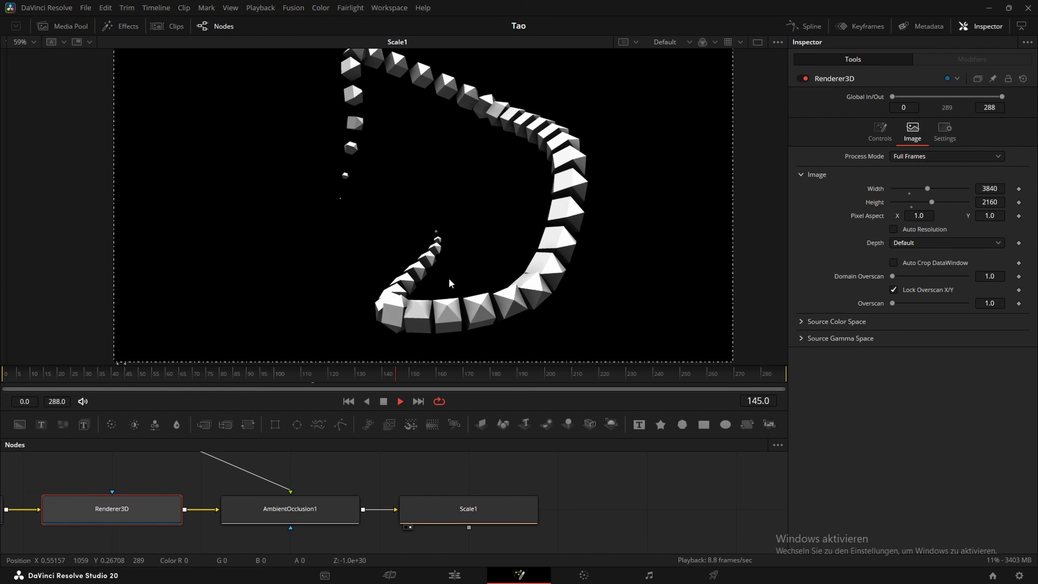
key(space)
Step: Try a different primitive type for Shape3D and play back the animation
drag(261, 468, 587, 473)
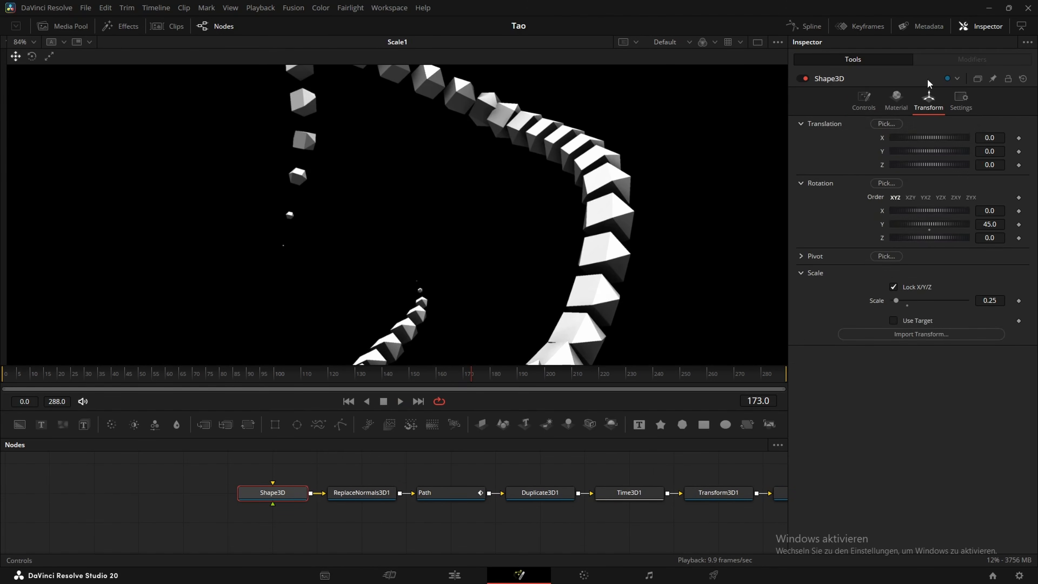
click(863, 98)
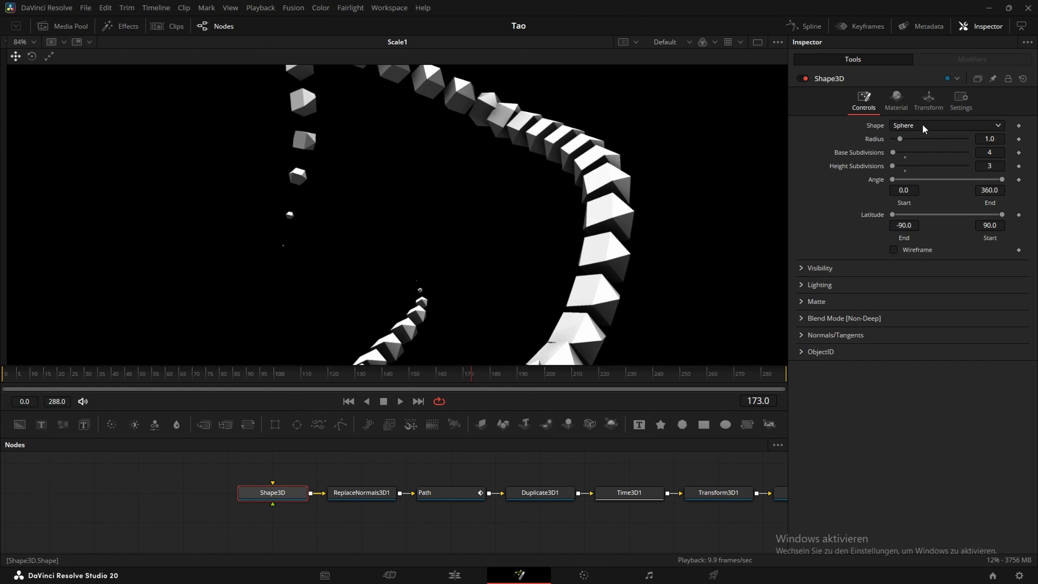
click(924, 125)
click(907, 139)
key(space)
scroll(506, 219, down, 2)
scroll(499, 170, up, 1)
Step: Try the Ico primitive with 5 subdivisions in Shape3D and inspect the trail up close
click(925, 125)
click(909, 150)
click(913, 126)
scroll(912, 123, down, 5)
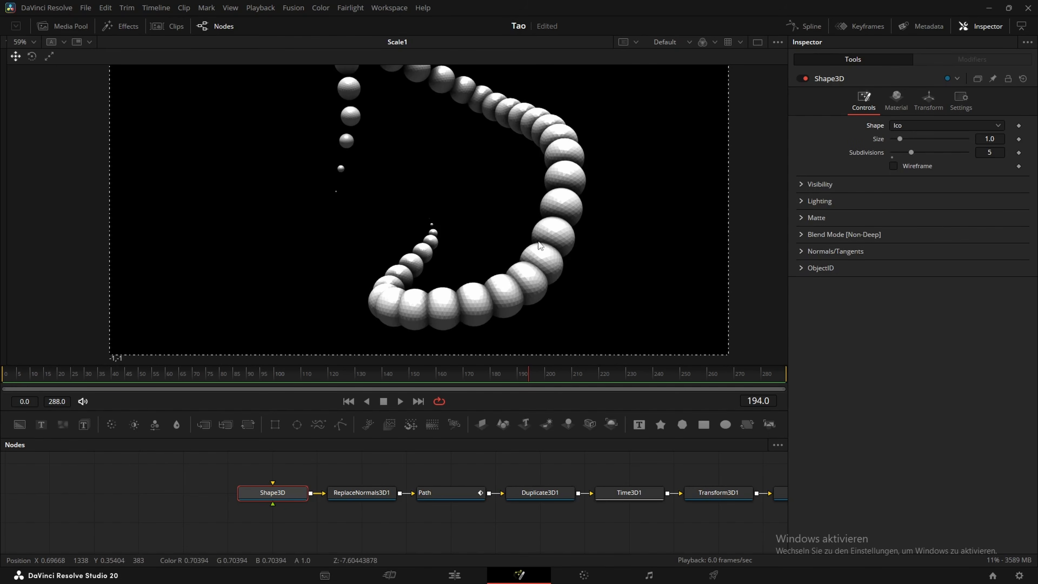
scroll(486, 143, up, 2)
Step: Bypass ReplaceNormals3D1 to examine the Ico trail without recomputed normals
drag(666, 481, 660, 490)
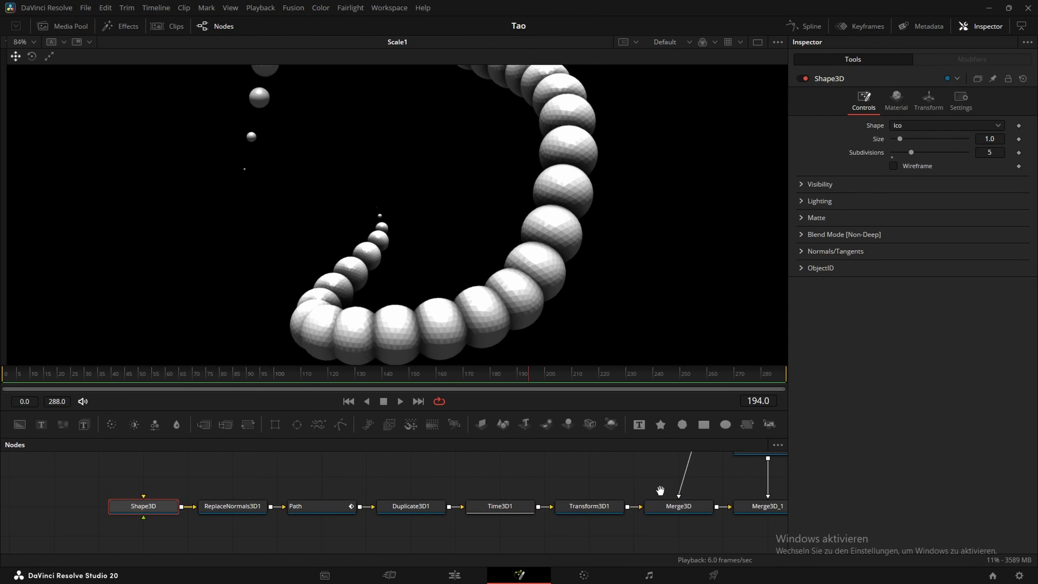
click(228, 507)
key(ctrl+p)
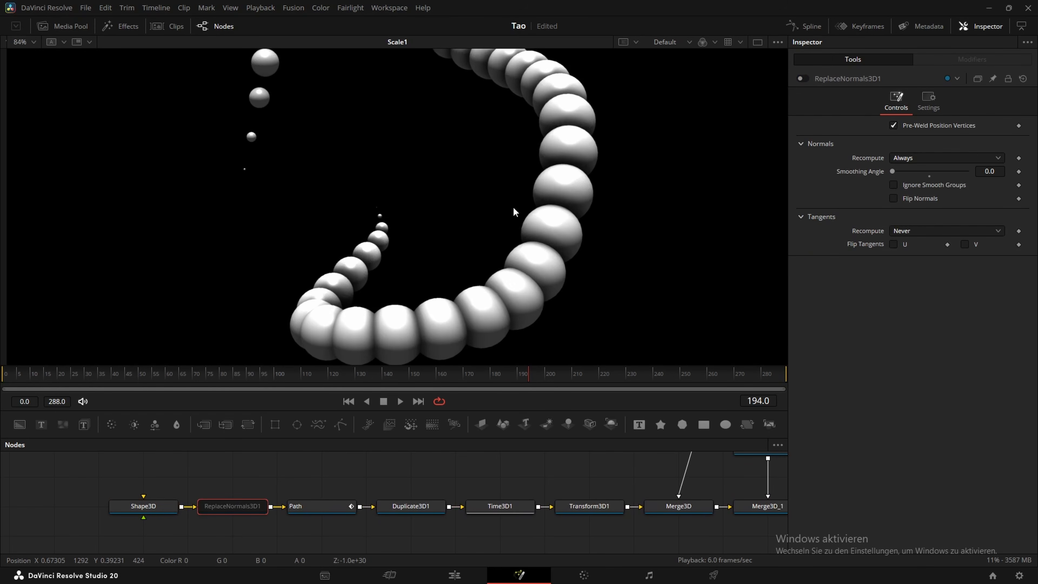
scroll(571, 151, up, 2)
Step: Re-enable ReplaceNormals3D1 and change Shape3D to a torus with base and height subdivisions of 30
key(ctrl+p)
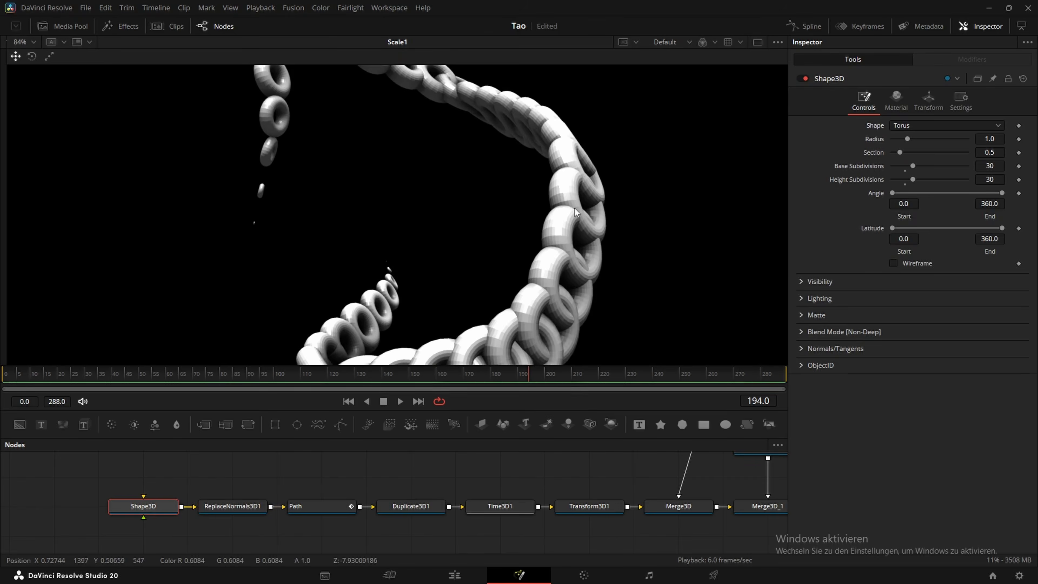
scroll(575, 212, down, 2)
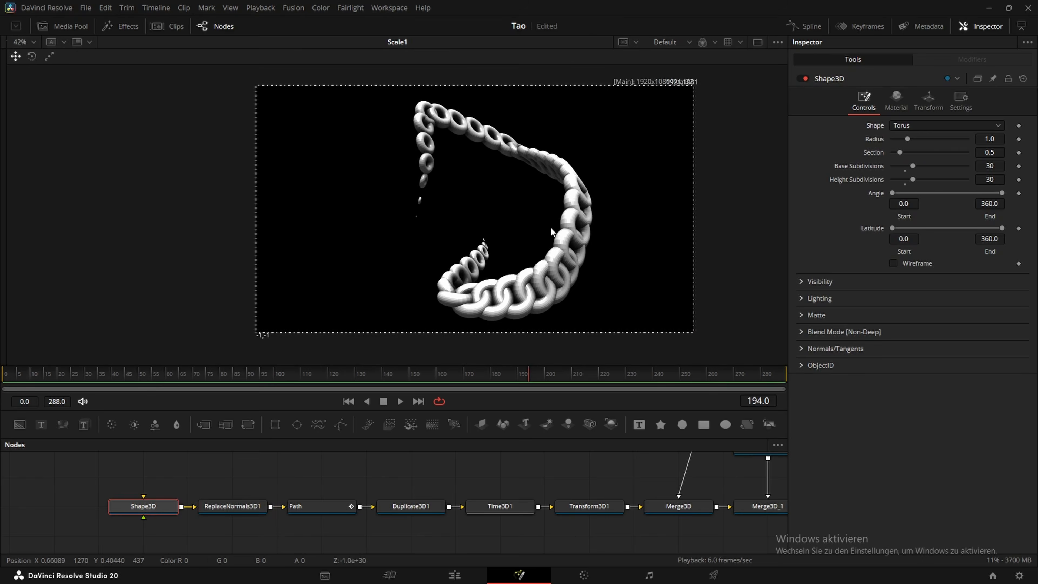